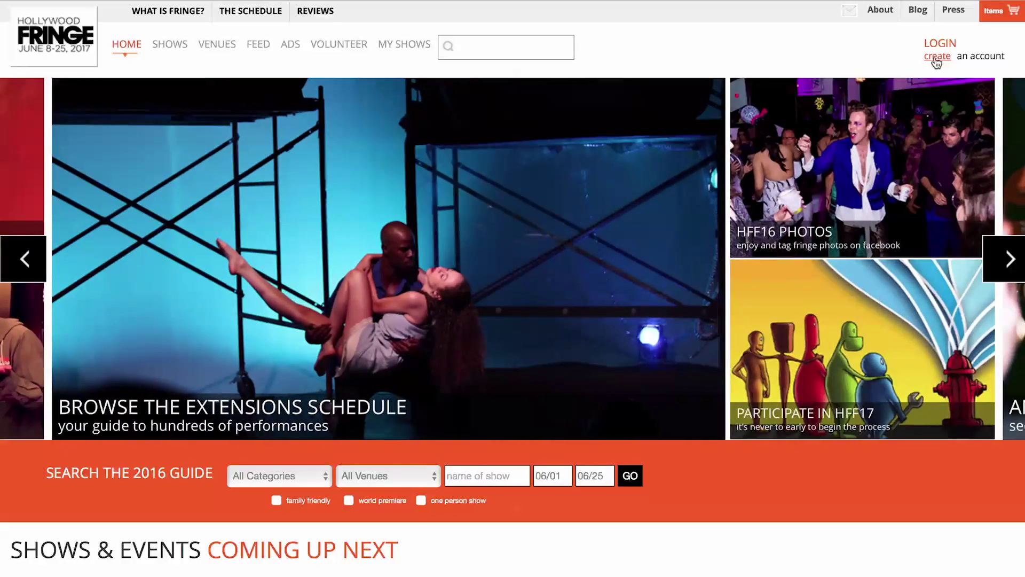
Step: Enter the new account's email, first and last name, password and about-me text, then tick the checkbox
{"action": "left_click", "coordinate": [935, 57]}
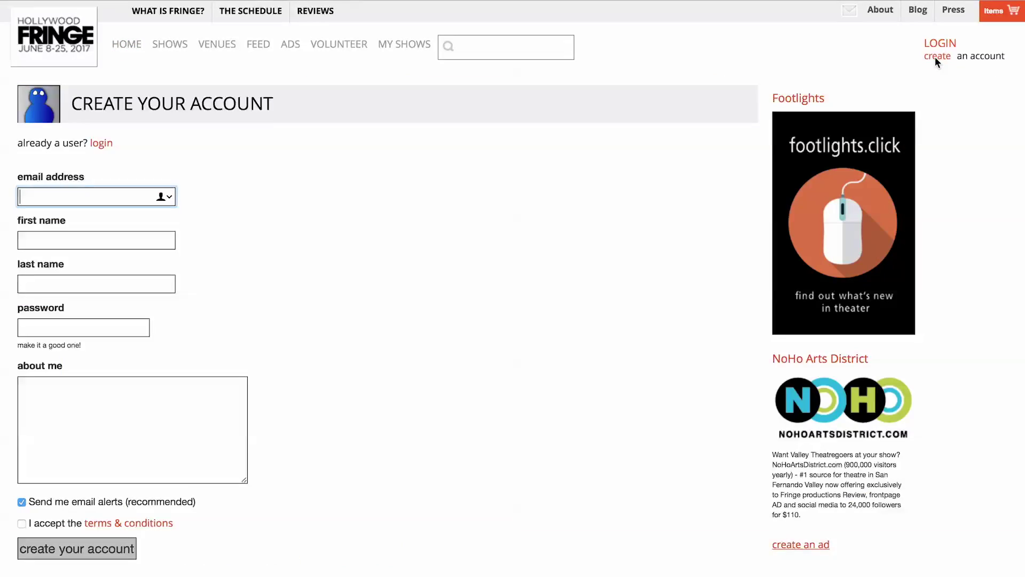
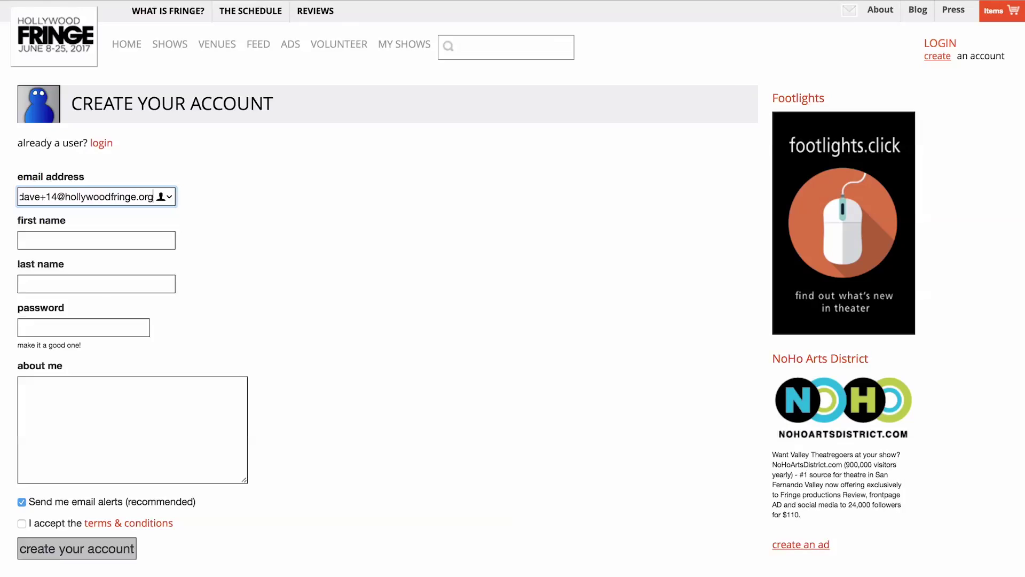
{"action": "key", "text": "Tab"}
{"action": "type", "text": "Dave"}
{"action": "key", "text": "Tab"}
{"action": "type", "text": "Fourteen"}
{"action": "key", "text": "Tab"}
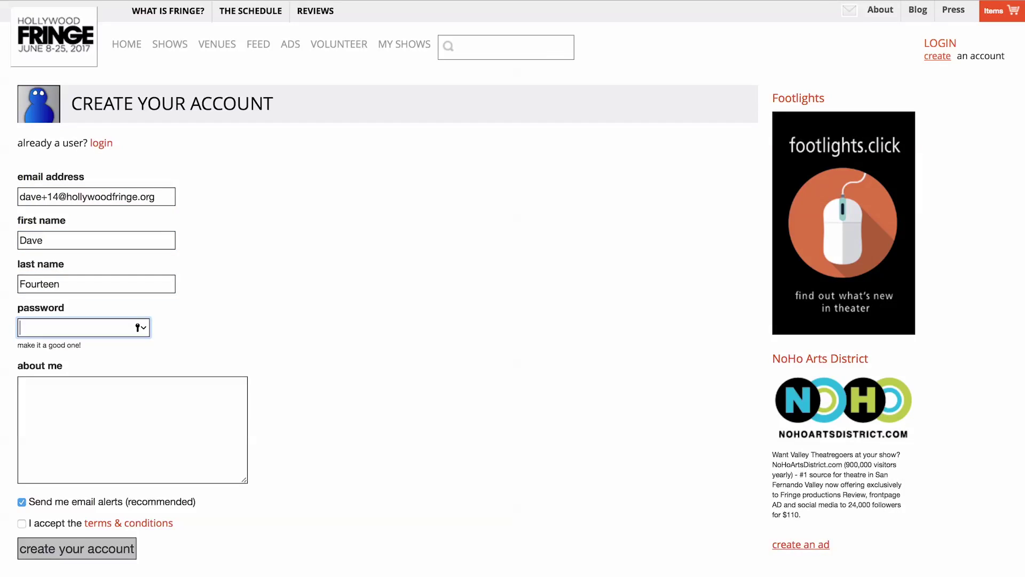
{"action": "type", "text": "******"}
{"action": "key", "text": "Tab"}
{"action": "type", "text": "fourteen"}
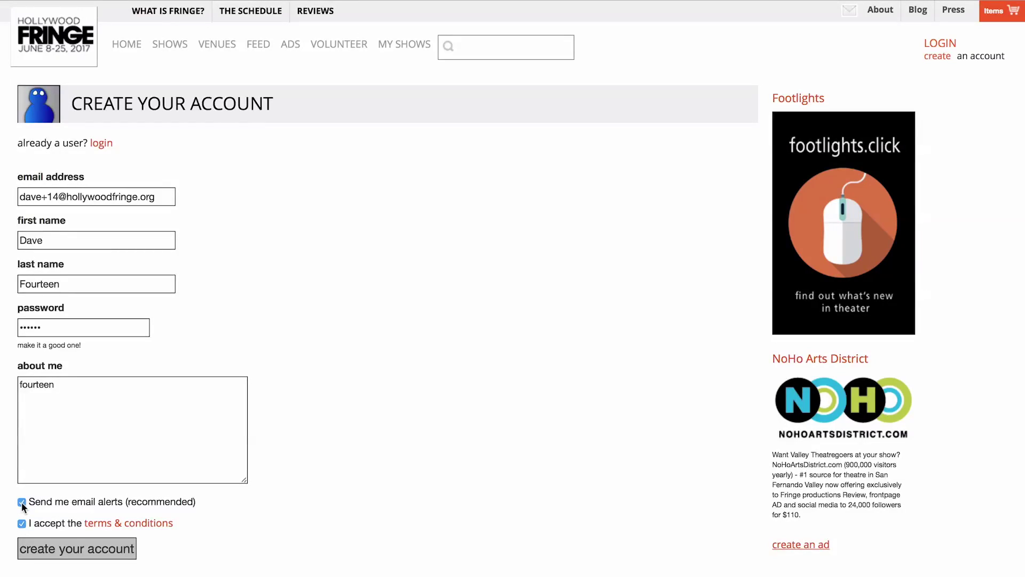
{"action": "left_click", "coordinate": [21, 502]}
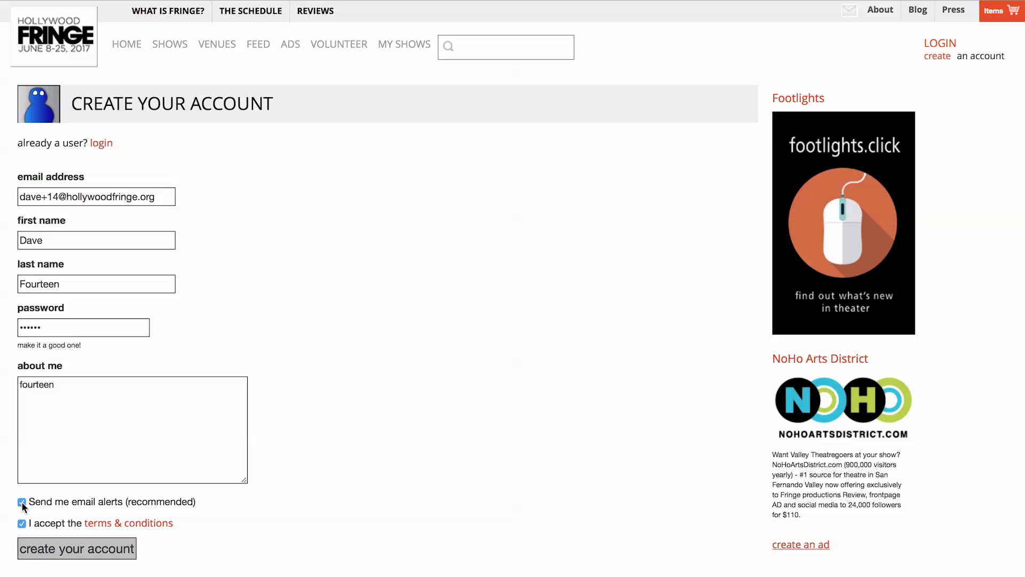
Step: Create the account and log in with its email address and password
{"action": "left_click", "coordinate": [37, 546]}
{"action": "left_click", "coordinate": [940, 47]}
{"action": "left_click", "coordinate": [144, 148]}
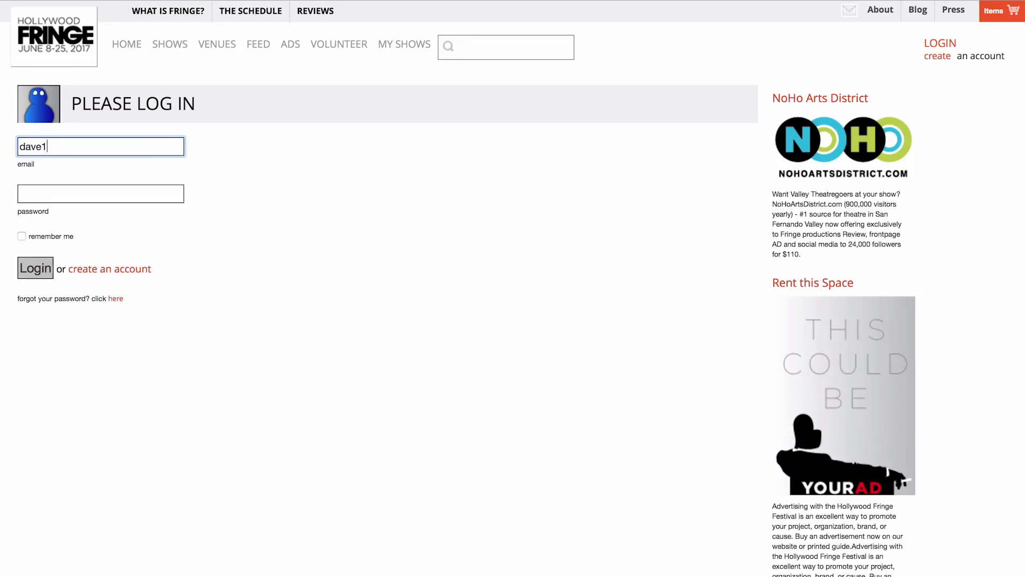
{"action": "key", "text": "Tab"}
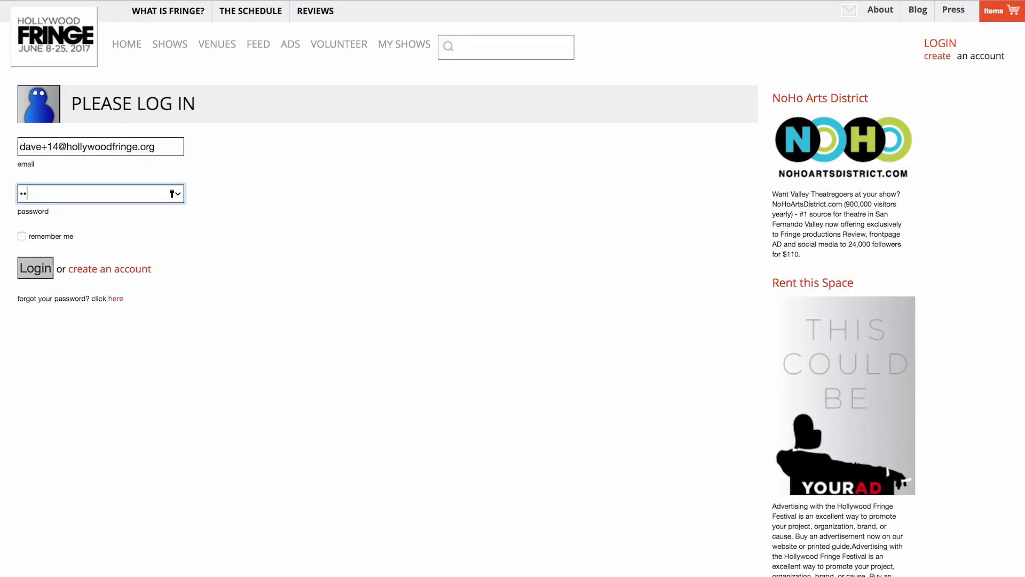
{"action": "type", "text": "••••••"}
{"action": "left_click", "coordinate": [34, 270]}
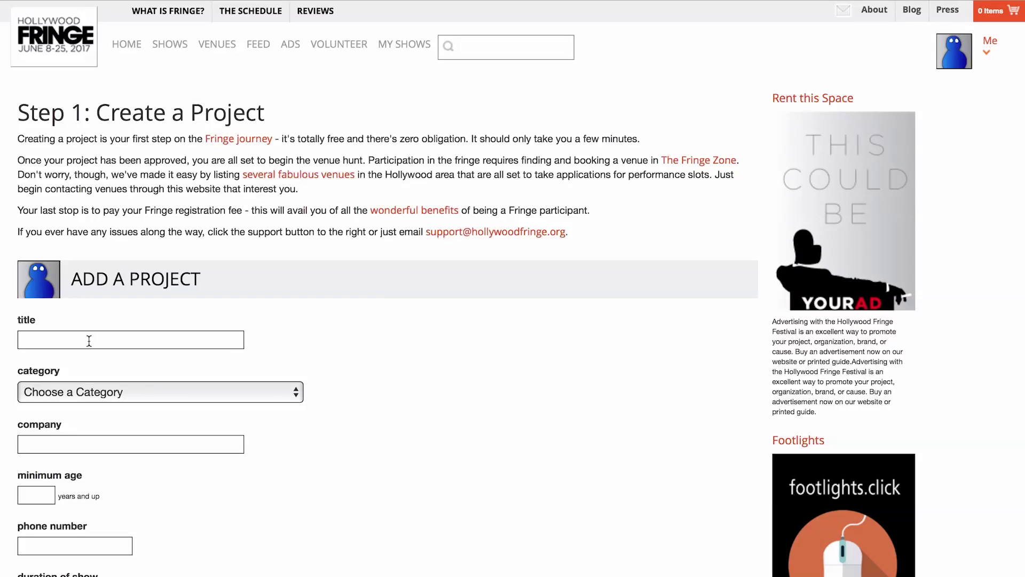
Step: Title the project 'Dave's New Project' and set its category to musicals and operas
{"action": "left_click", "coordinate": [89, 340]}
{"action": "type", "text": "Dave"}
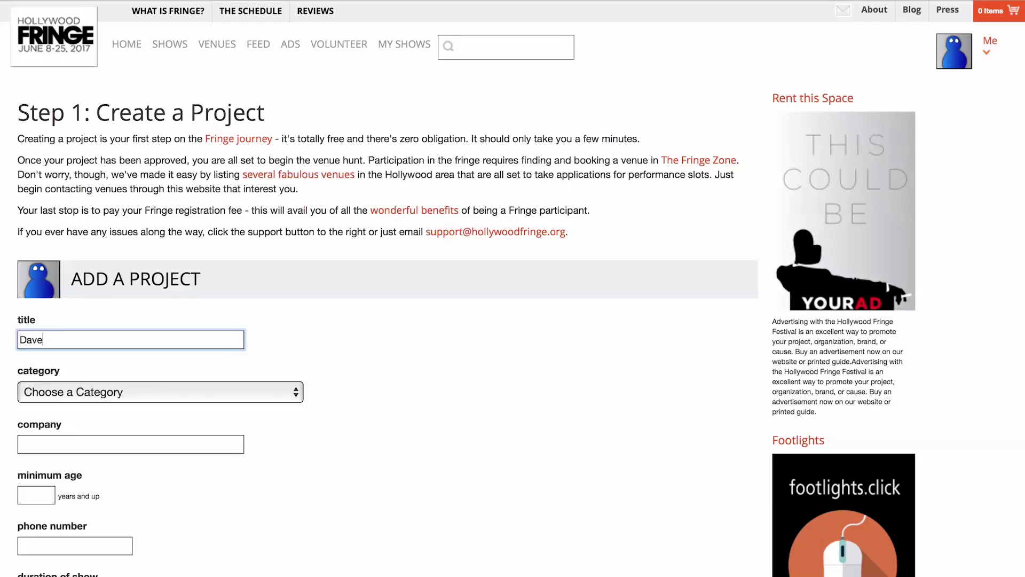
{"action": "type", "text": "'s New Project"}
{"action": "left_click", "coordinate": [94, 391]}
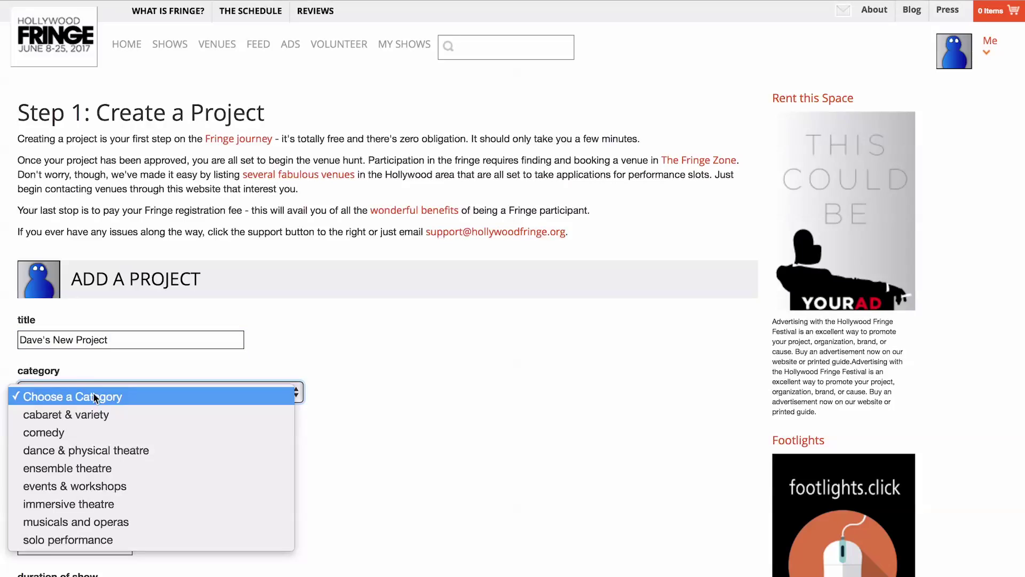
{"action": "left_click", "coordinate": [95, 469]}
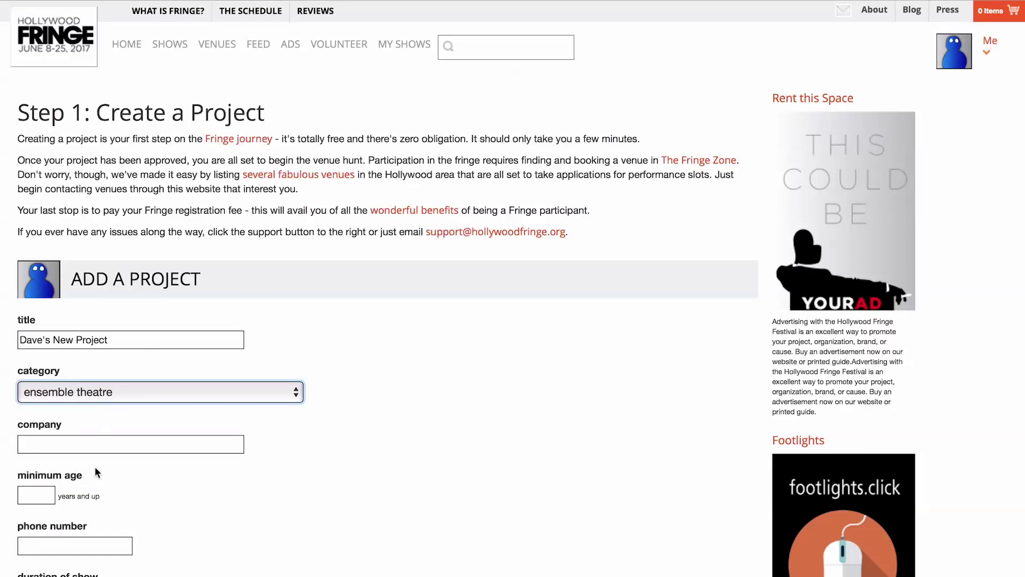
{"action": "left_click", "coordinate": [104, 395]}
{"action": "left_click", "coordinate": [101, 432]}
{"action": "left_click", "coordinate": [118, 393]}
{"action": "left_click", "coordinate": [117, 419]}
Step: Enter company 'Dave's Company' and a minimum age of 12
{"action": "left_click", "coordinate": [104, 444]}
{"action": "type", "text": "D"}
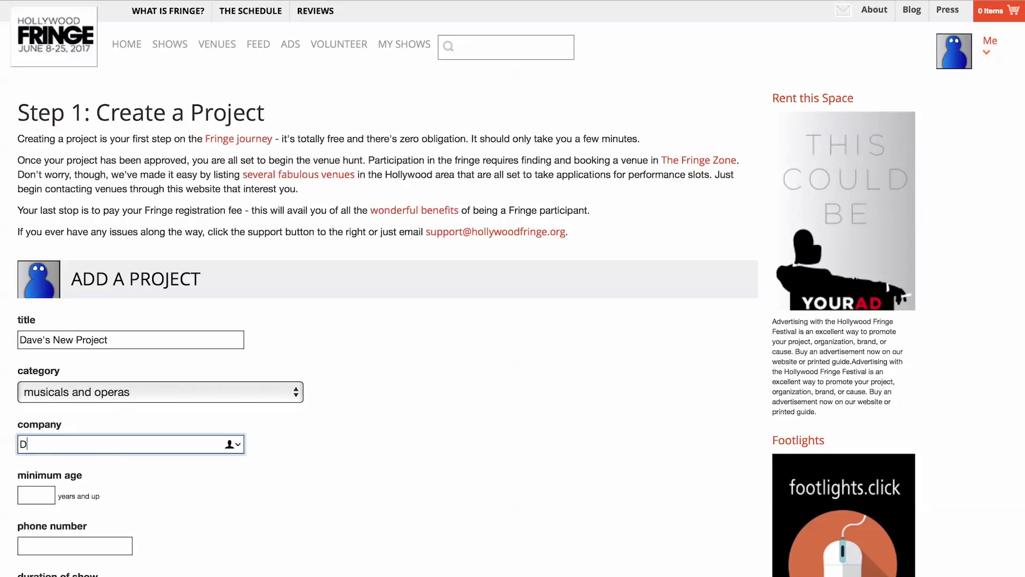
{"action": "type", "text": "ave's Company"}
{"action": "key", "text": "Tab"}
{"action": "type", "text": "12"}
{"action": "key", "text": "Tab"}
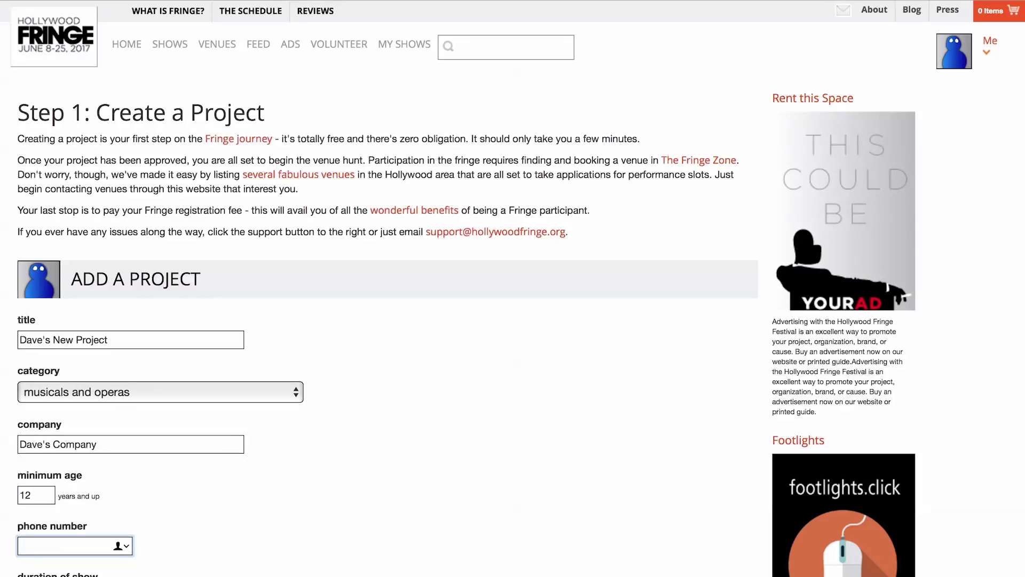
Step: Add the phone number, a 222-minute runtime, and the short and long descriptions
{"action": "type", "text": "2222222222"}
{"action": "scroll", "coordinate": [61, 540], "scroll_direction": "down", "scroll_amount": 3}
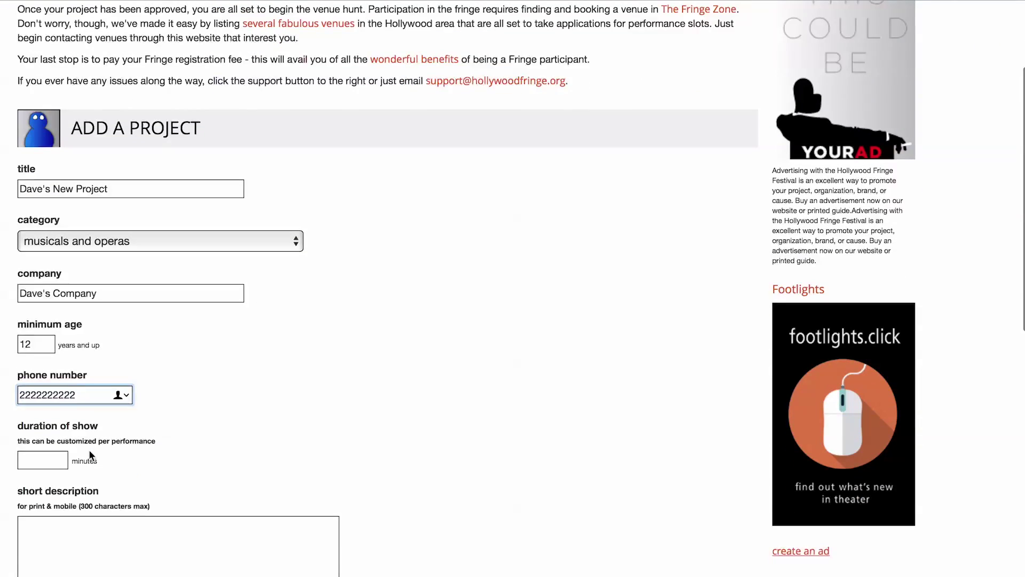
{"action": "key", "text": "Tab"}
{"action": "type", "text": "222"}
{"action": "left_click", "coordinate": [60, 540]}
{"action": "scroll", "coordinate": [60, 541], "scroll_direction": "down", "scroll_amount": 2}
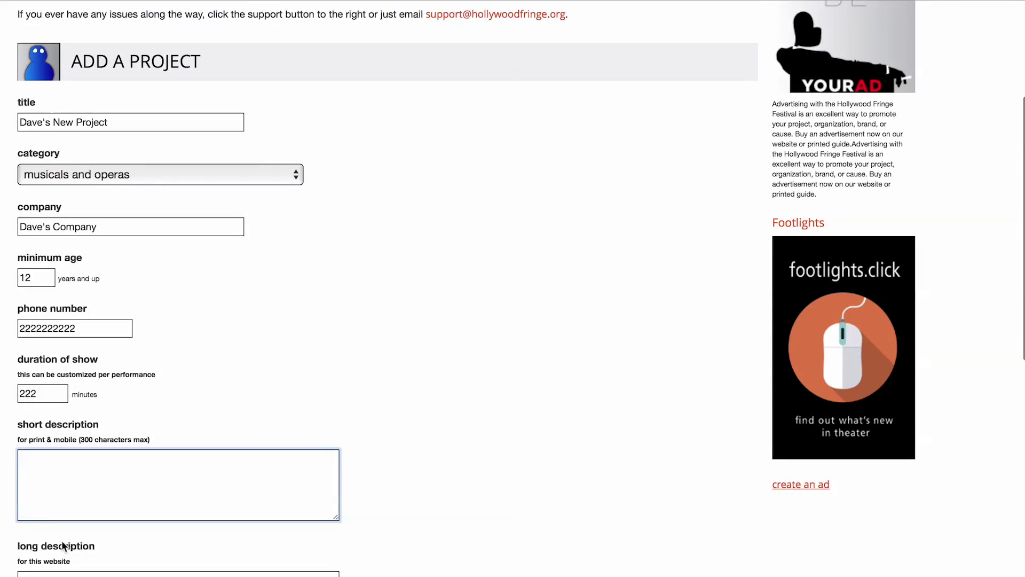
{"action": "type", "text": "This is my "}
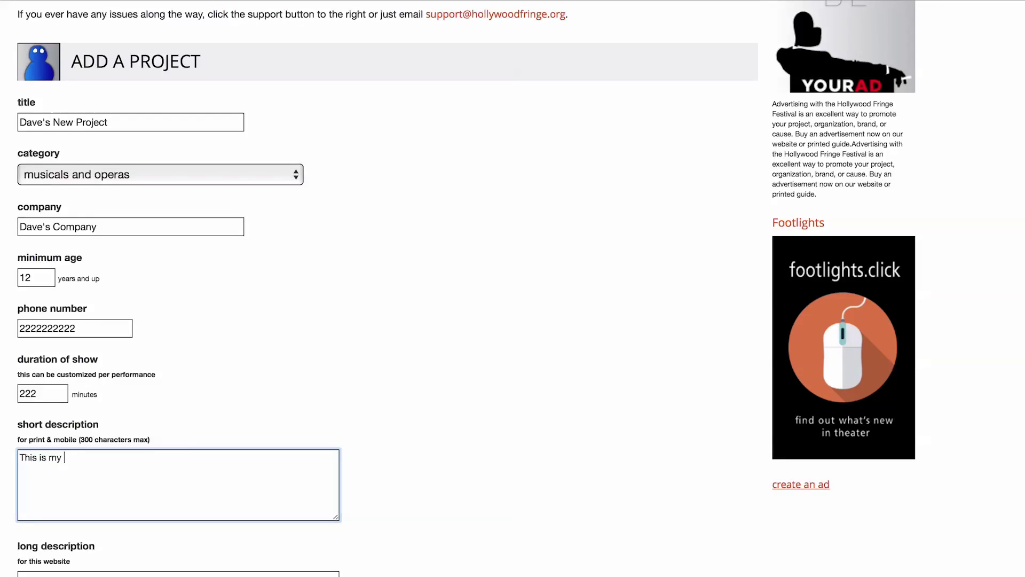
{"action": "type", "text": "new project"}
{"action": "key", "text": "Tab"}
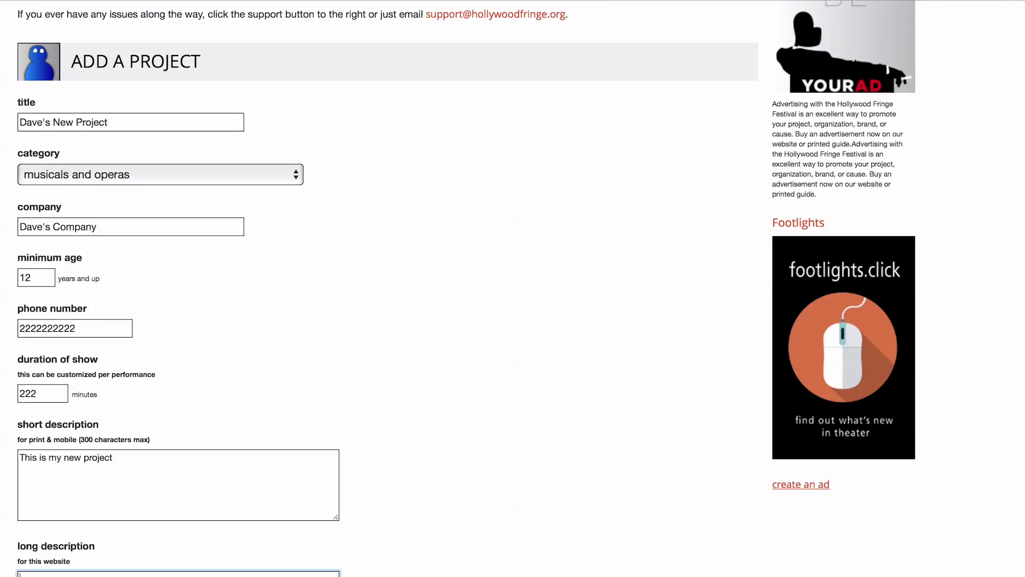
{"action": "type", "text": "This is a really good project"}
{"action": "scroll", "coordinate": [95, 388], "scroll_direction": "down", "scroll_amount": 7}
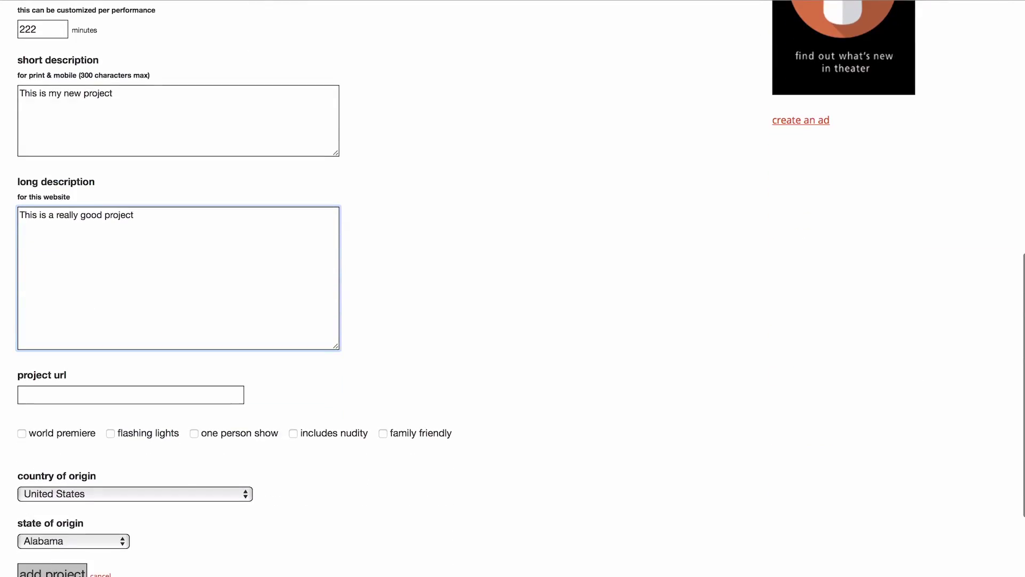
{"action": "left_click", "coordinate": [96, 389]}
{"action": "type", "text": "www."}
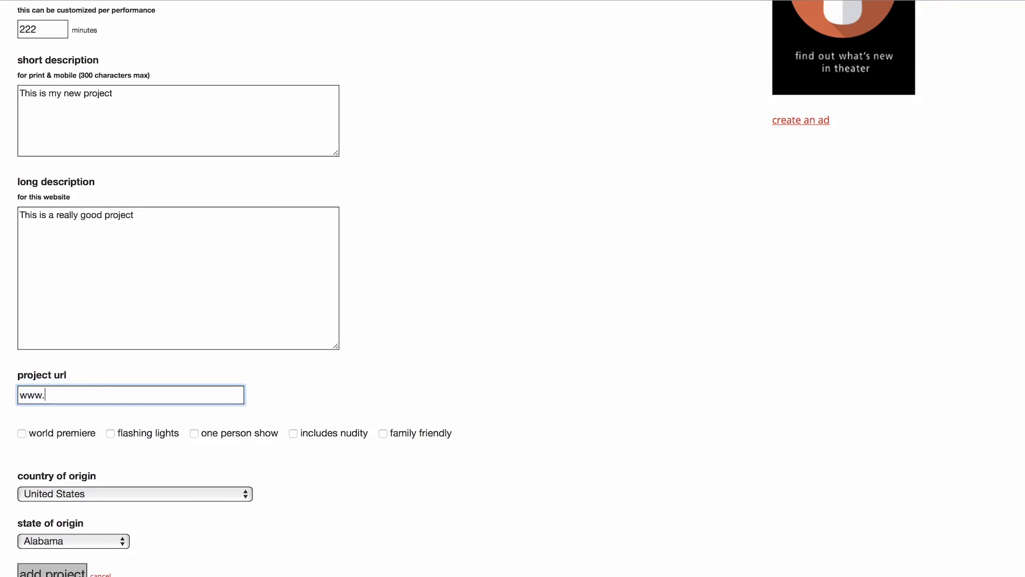
{"action": "type", "text": "google.com"}
{"action": "key", "text": "Tab"}
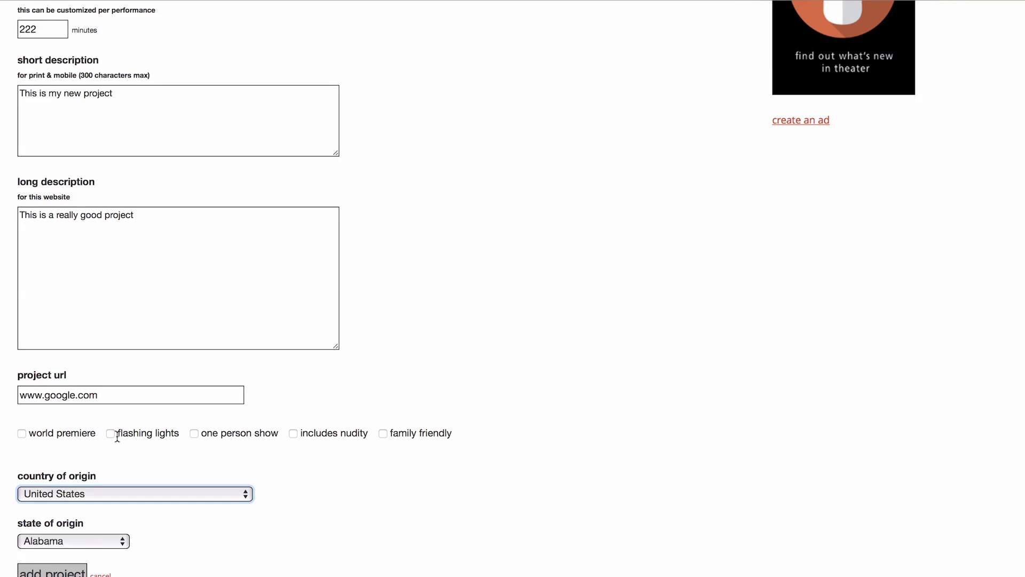
{"action": "left_click", "coordinate": [116, 435]}
{"action": "left_click", "coordinate": [60, 546]}
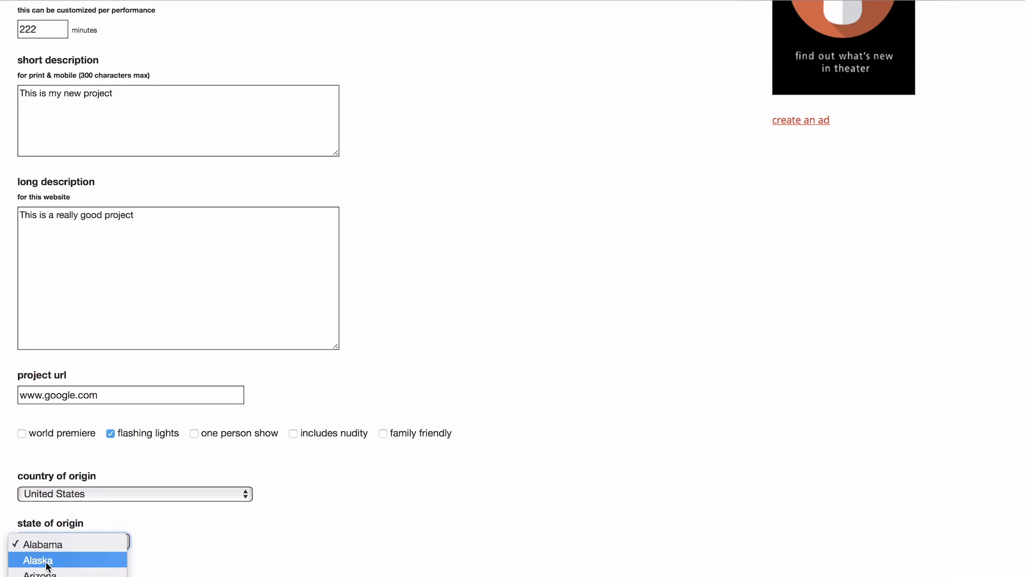
{"action": "left_click", "coordinate": [50, 524]}
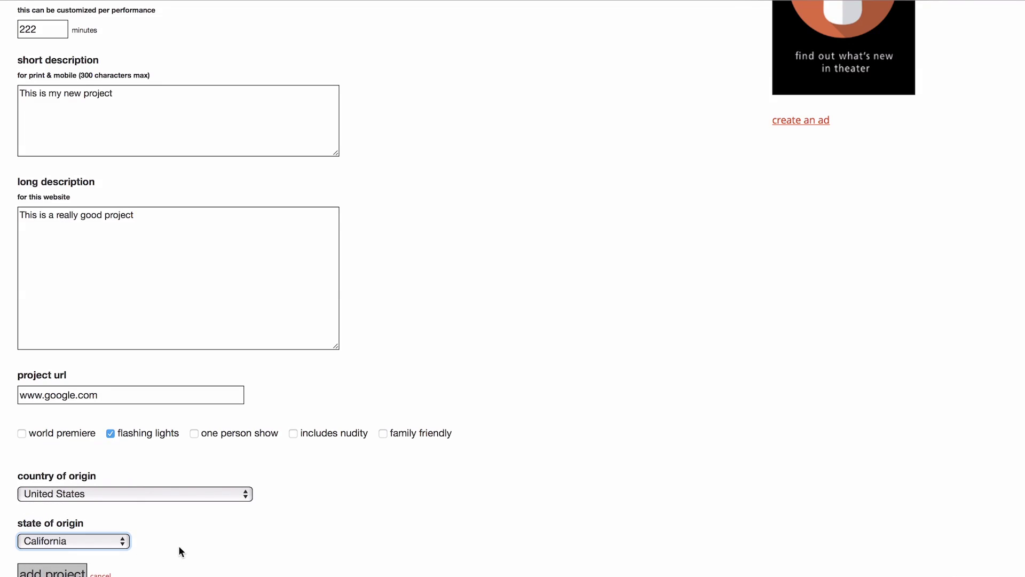
{"action": "scroll", "coordinate": [178, 545], "scroll_direction": "down", "scroll_amount": 1}
{"action": "left_click", "coordinate": [56, 561]}
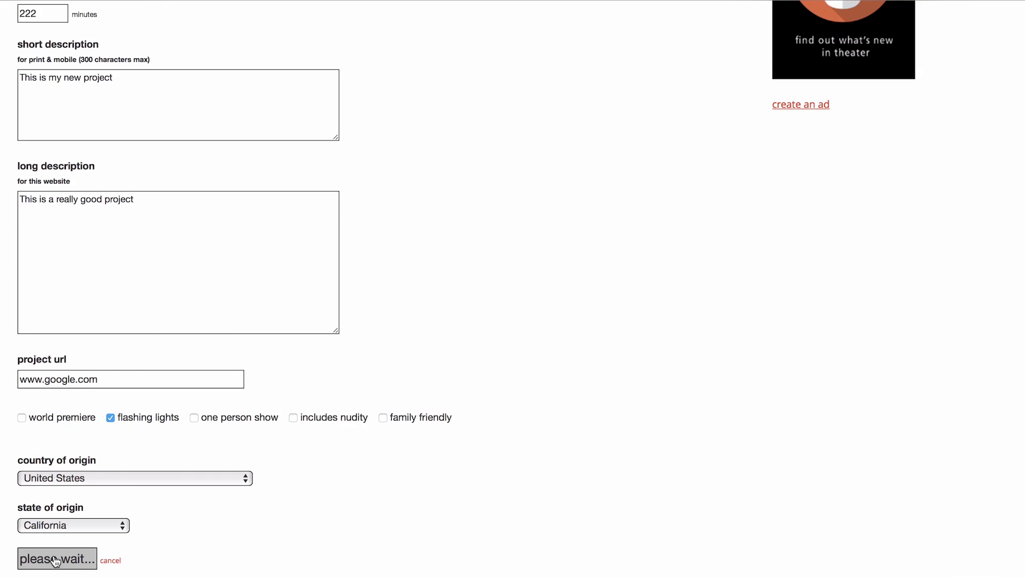
Step: Enter cast size 14, $12 ticket price, 1 preview and 12 regular performances
{"action": "type", "text": "14"}
{"action": "key", "text": "Tab"}
{"action": "type", "text": "12"}
{"action": "key", "text": "Tab"}
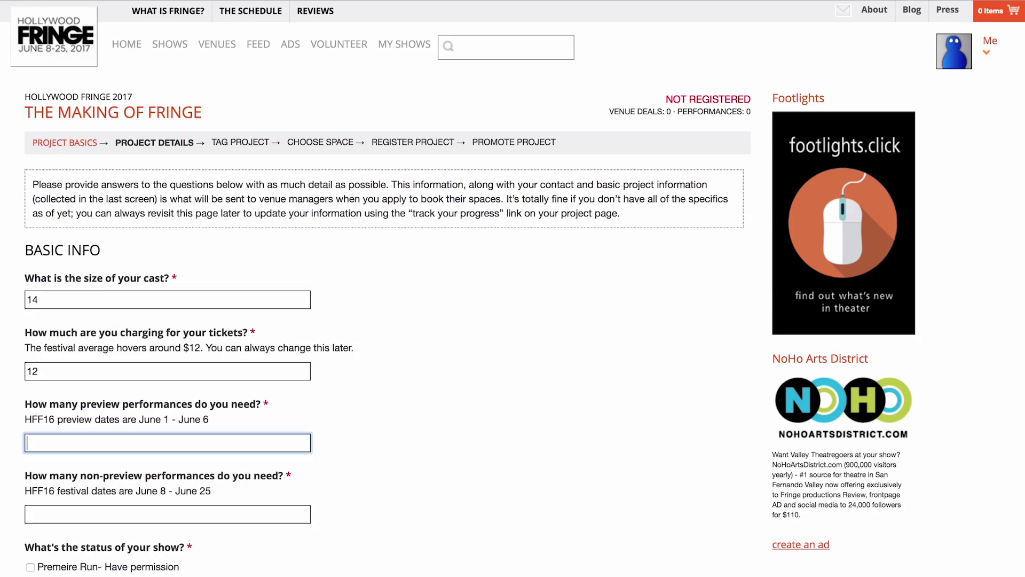
{"action": "type", "text": "1"}
{"action": "key", "text": "Tab"}
{"action": "type", "text": "1"}
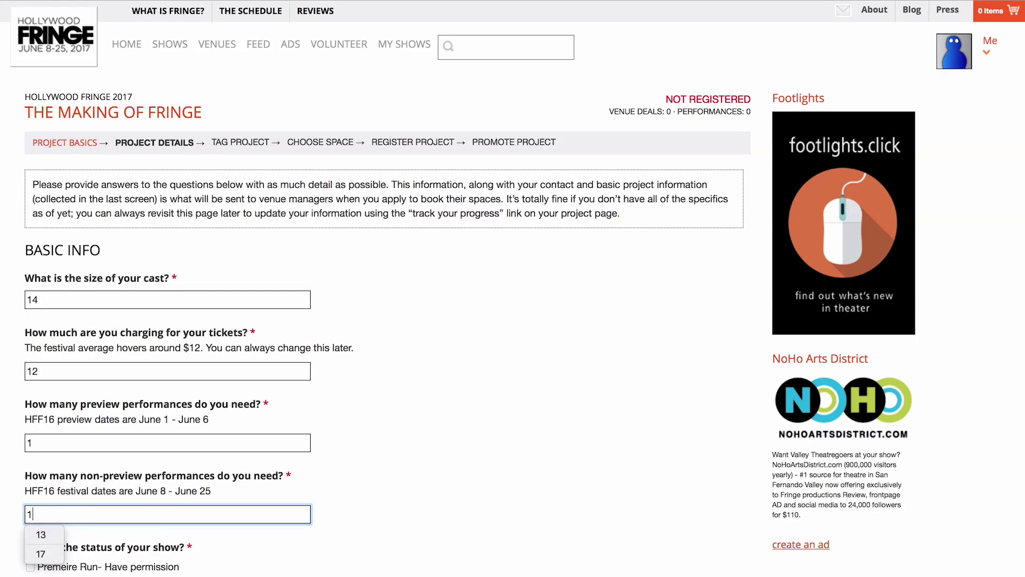
{"action": "type", "text": "2"}
Step: Add 'Fun Lights' requirements, mark published with rights, no June conflicts, and '12 Noon' availability
{"action": "key", "text": "Tab"}
{"action": "type", "text": "Fun Lights"}
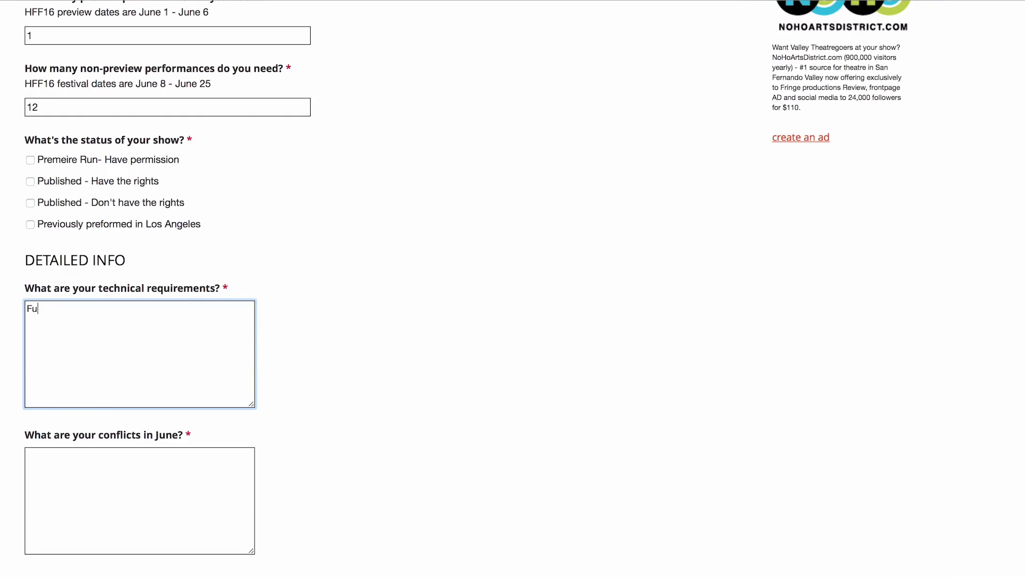
{"action": "left_click", "coordinate": [30, 181]}
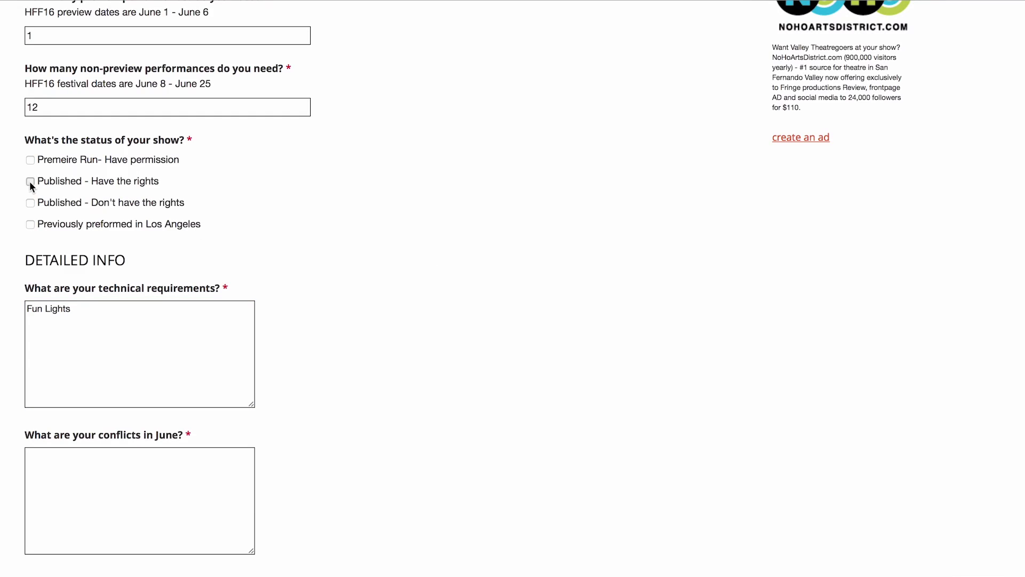
{"action": "left_click", "coordinate": [103, 496]}
{"action": "type", "text": "I have none"}
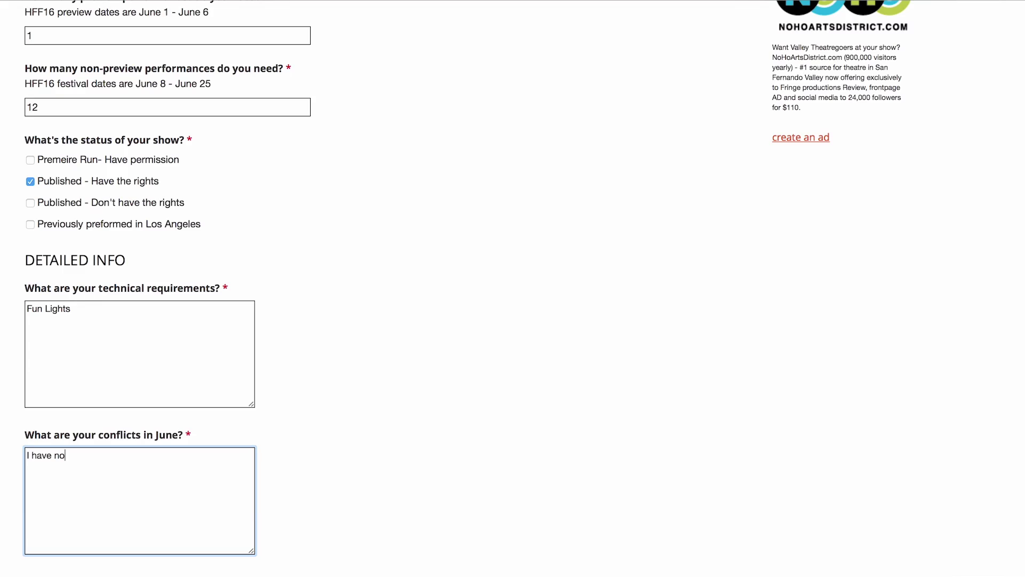
{"action": "key", "text": "Tab"}
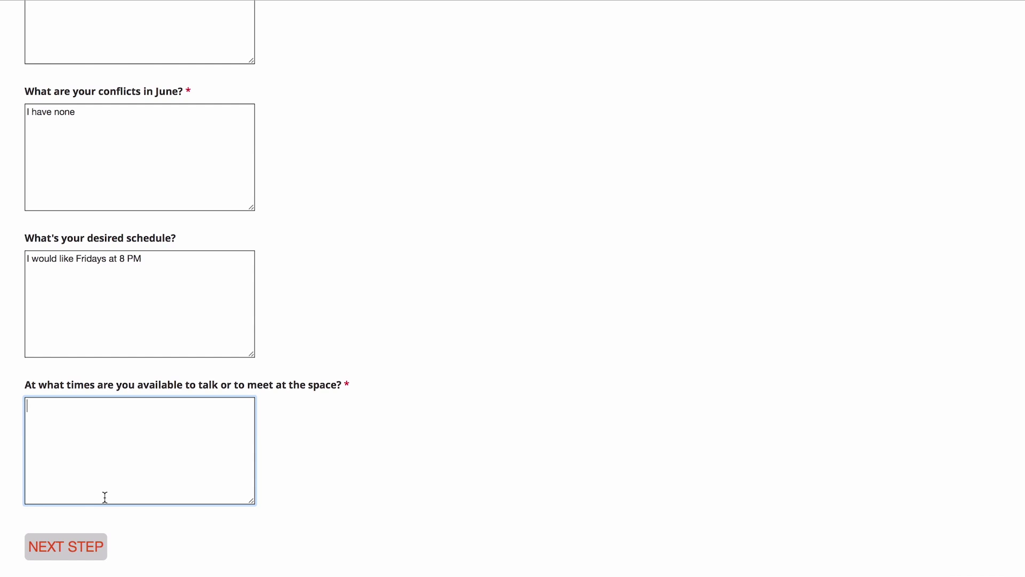
{"action": "type", "text": "12 Noon on any day of the w"}
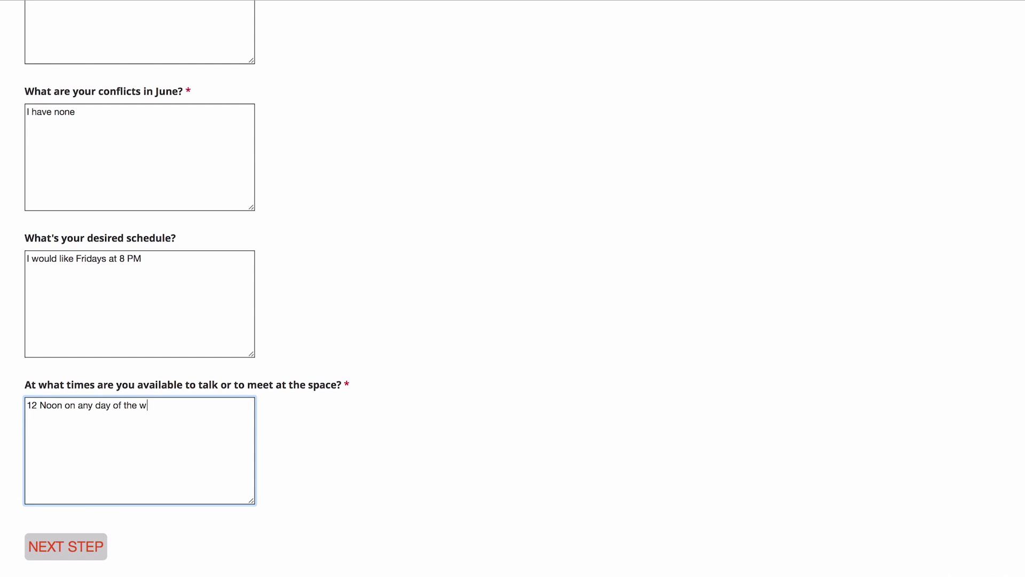
{"action": "type", "text": "eek."}
Step: Save the project details and tag the project absurdist and friendship
{"action": "left_click", "coordinate": [71, 550]}
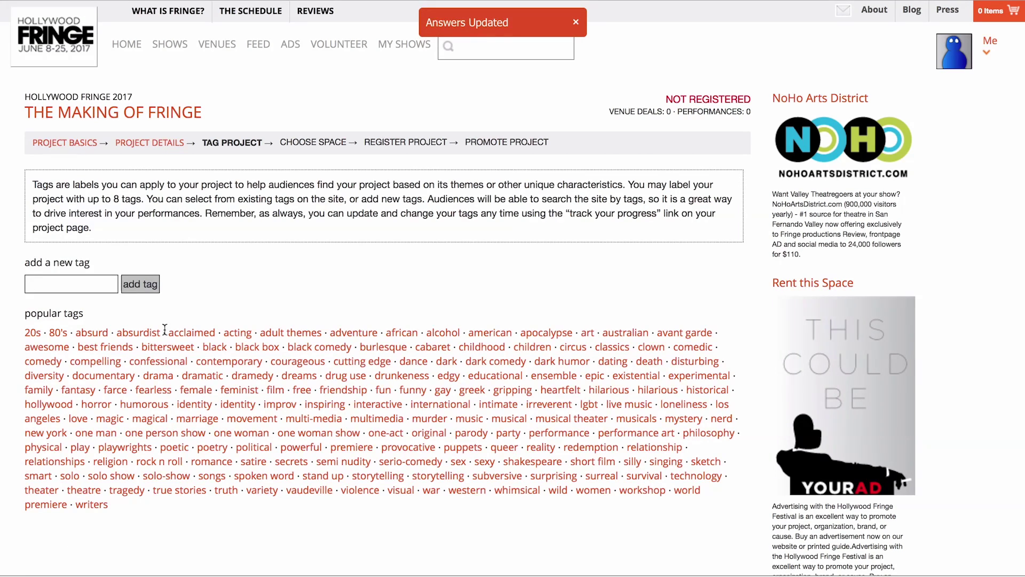
{"action": "left_click", "coordinate": [144, 333]}
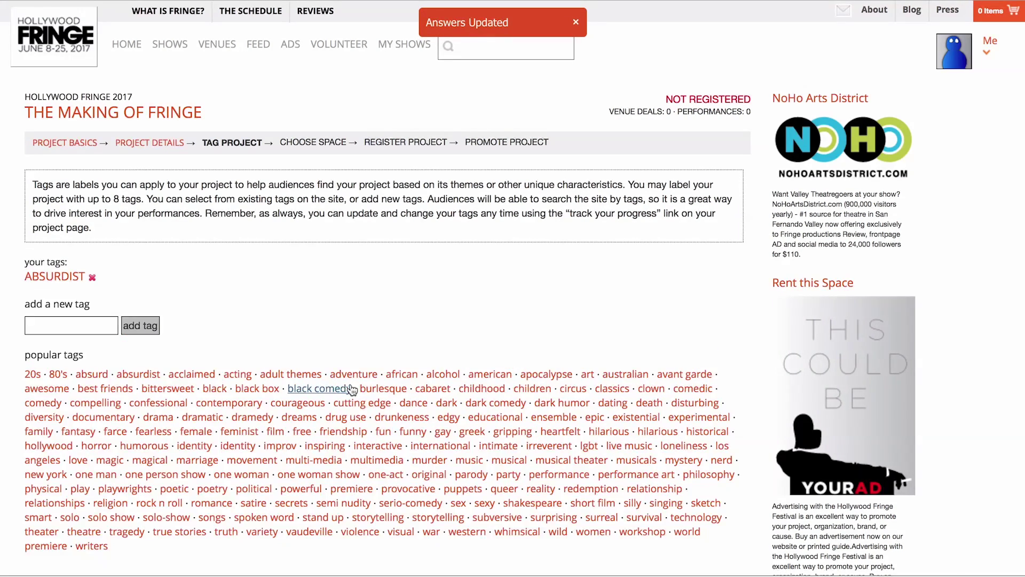
{"action": "left_click", "coordinate": [342, 432]}
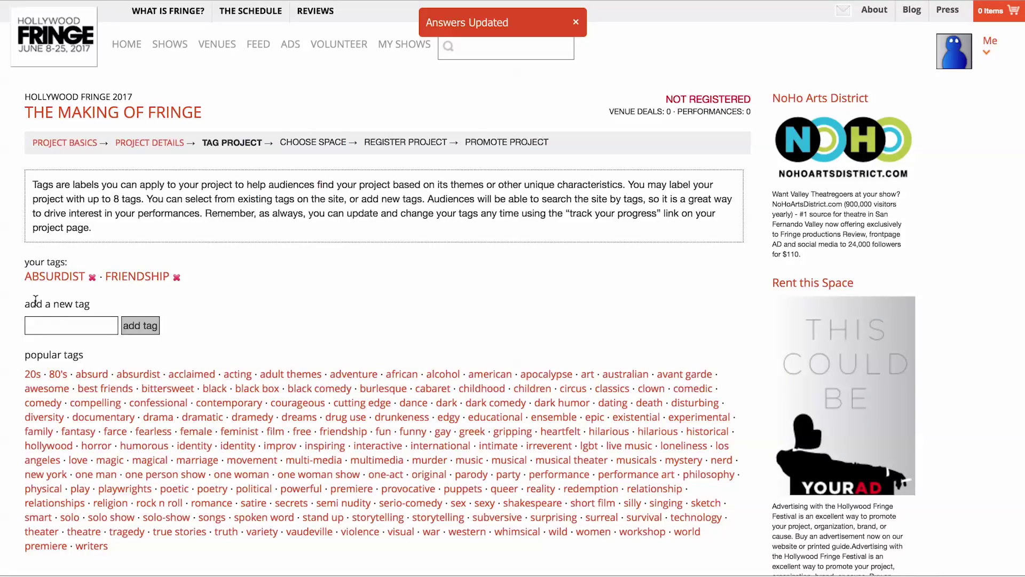
Step: Add the custom tag 'satisfying' plus the edgy tag, then clear the notifications
{"action": "left_click", "coordinate": [51, 326]}
{"action": "type", "text": "satu"}
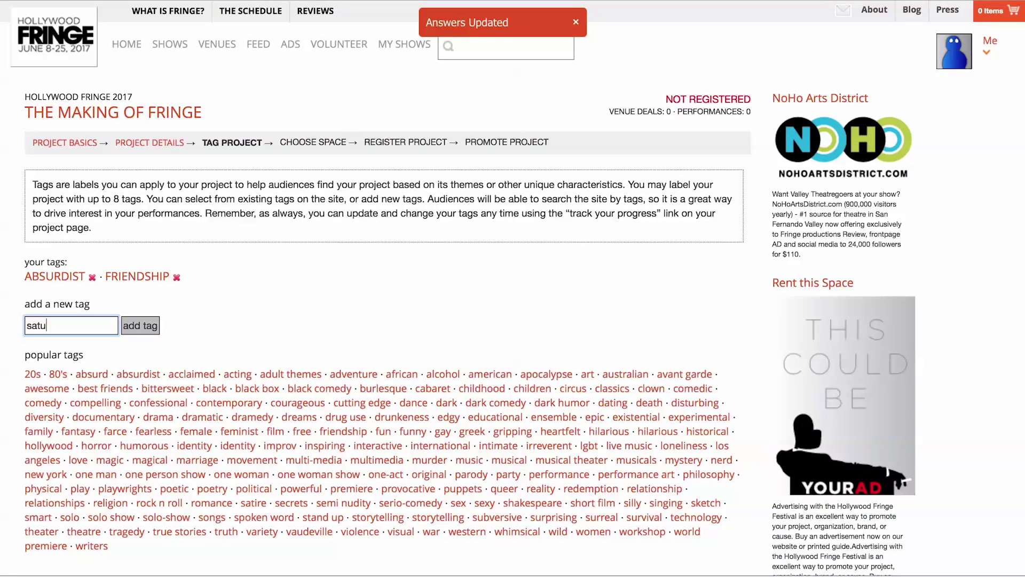
{"action": "key", "text": "BackSpace"}
{"action": "type", "text": "isfying"}
{"action": "left_click", "coordinate": [136, 326]}
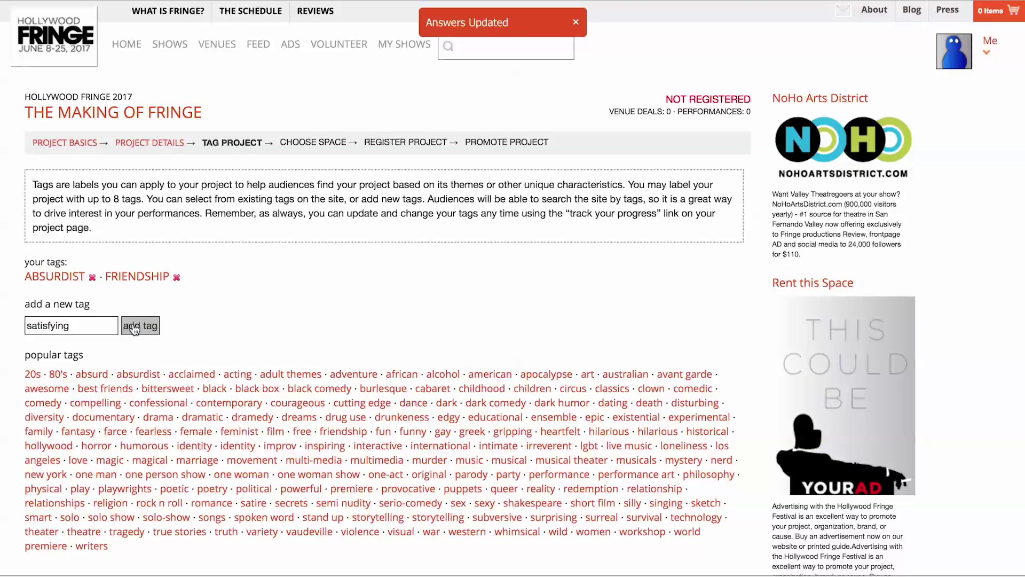
{"action": "left_click", "coordinate": [452, 419]}
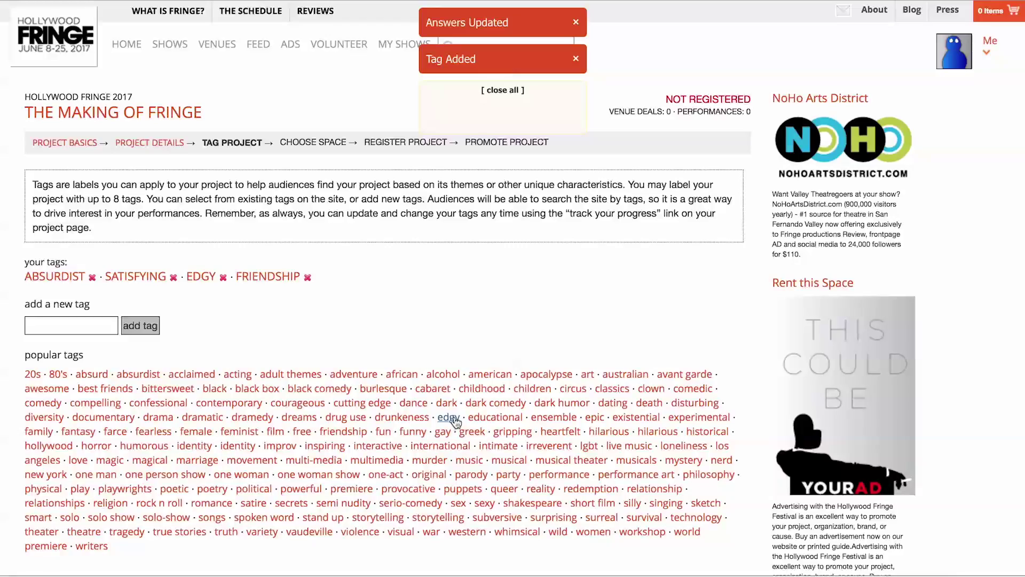
{"action": "left_click", "coordinate": [507, 89]}
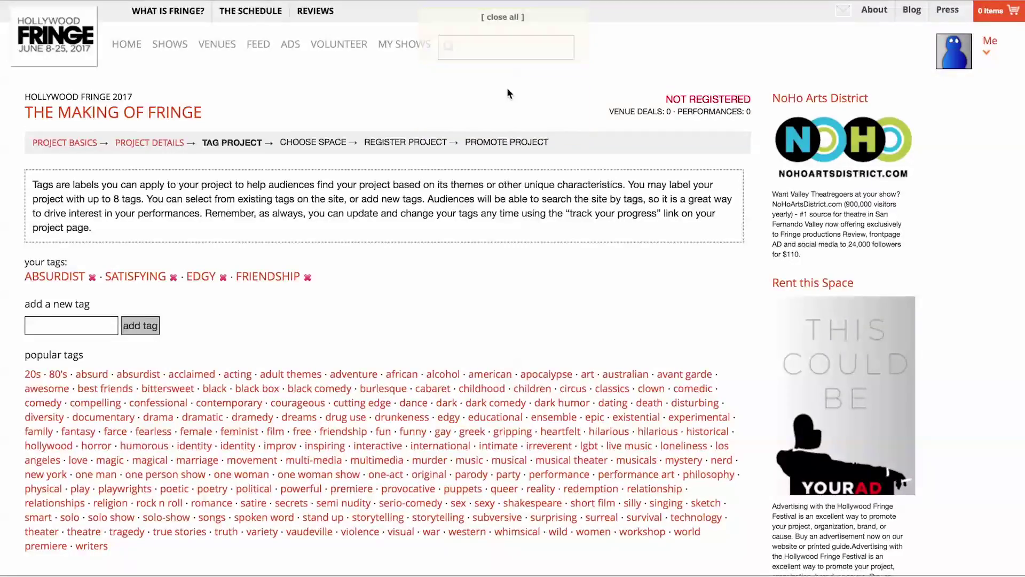
{"action": "scroll", "coordinate": [84, 573], "scroll_direction": "down", "scroll_amount": 1}
{"action": "scroll", "coordinate": [84, 573], "scroll_direction": "down", "scroll_amount": 1}
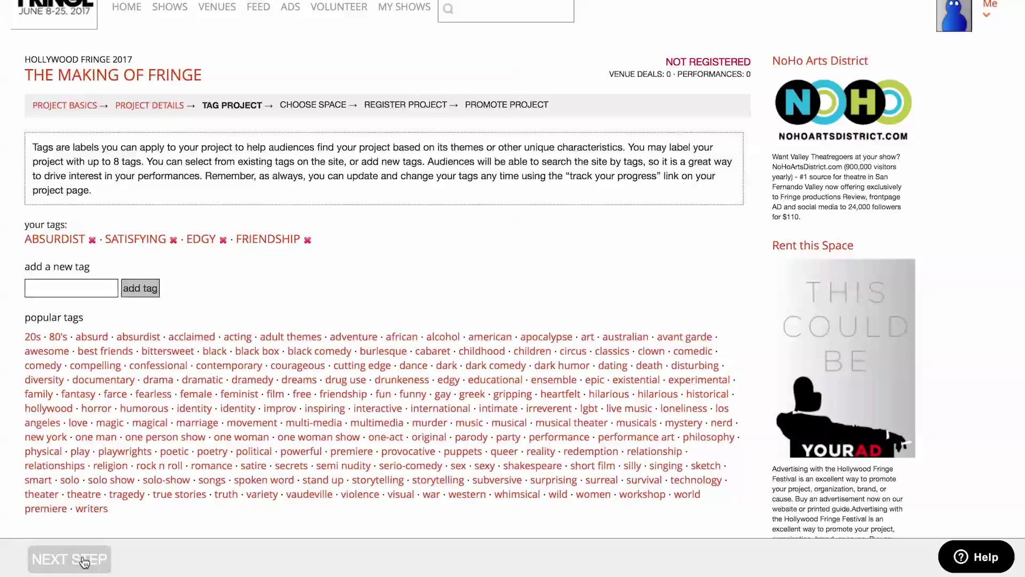
Step: Filter venues to Up to 25 Seats and apply for the 12-seat New Space
{"action": "left_click", "coordinate": [83, 559]}
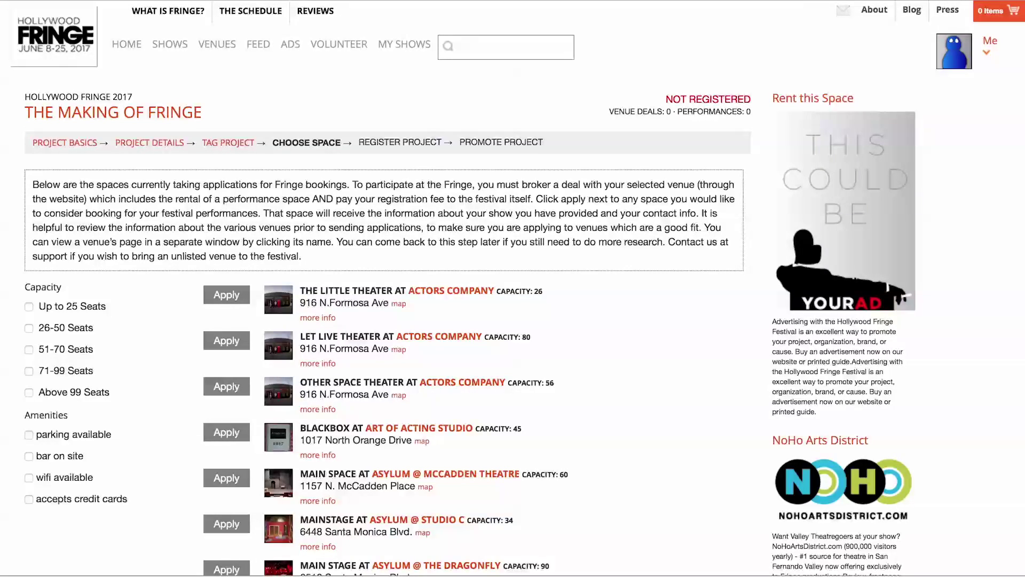
{"action": "left_click", "coordinate": [29, 307]}
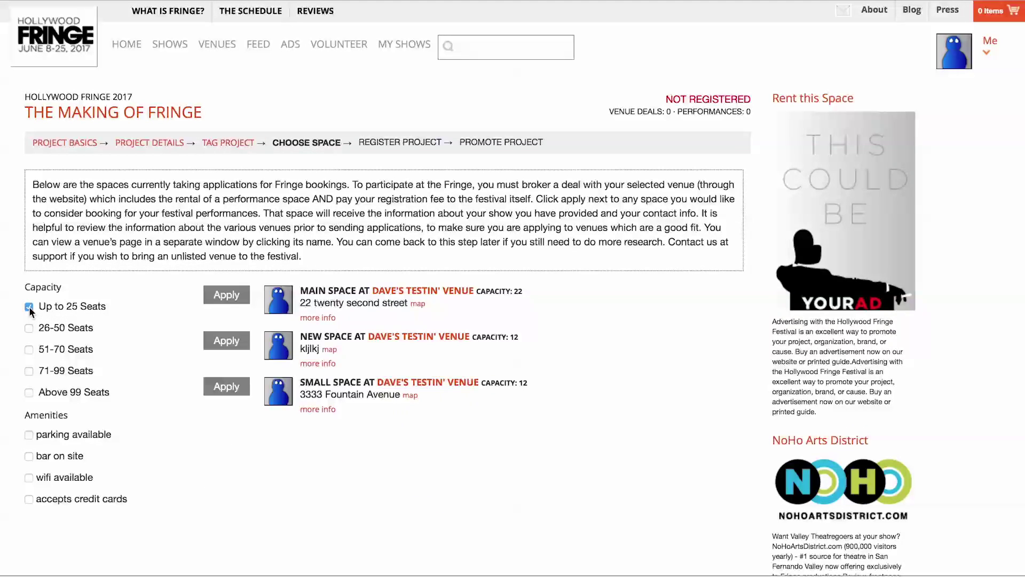
{"action": "left_click", "coordinate": [29, 307]}
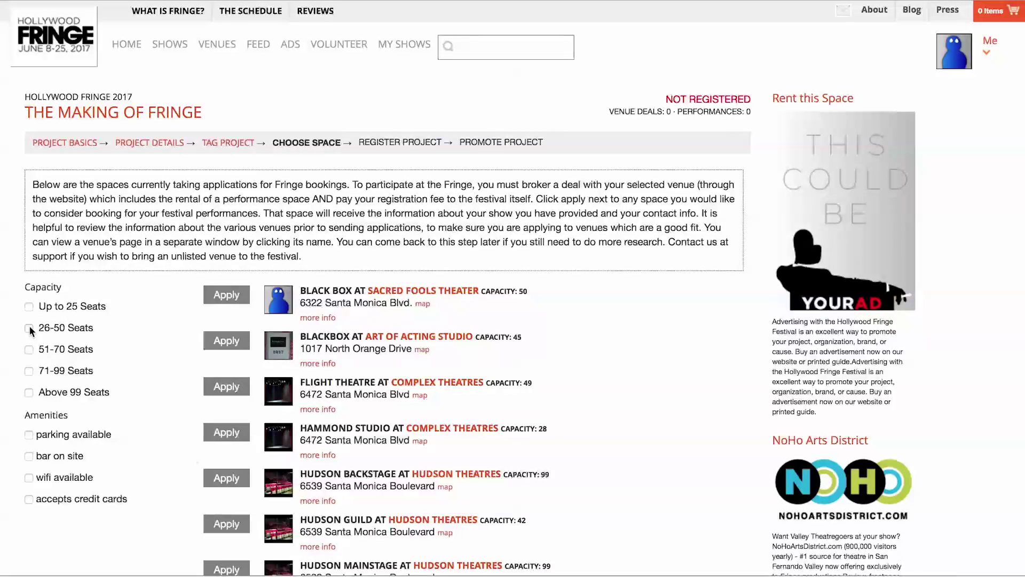
{"action": "left_click", "coordinate": [29, 328]}
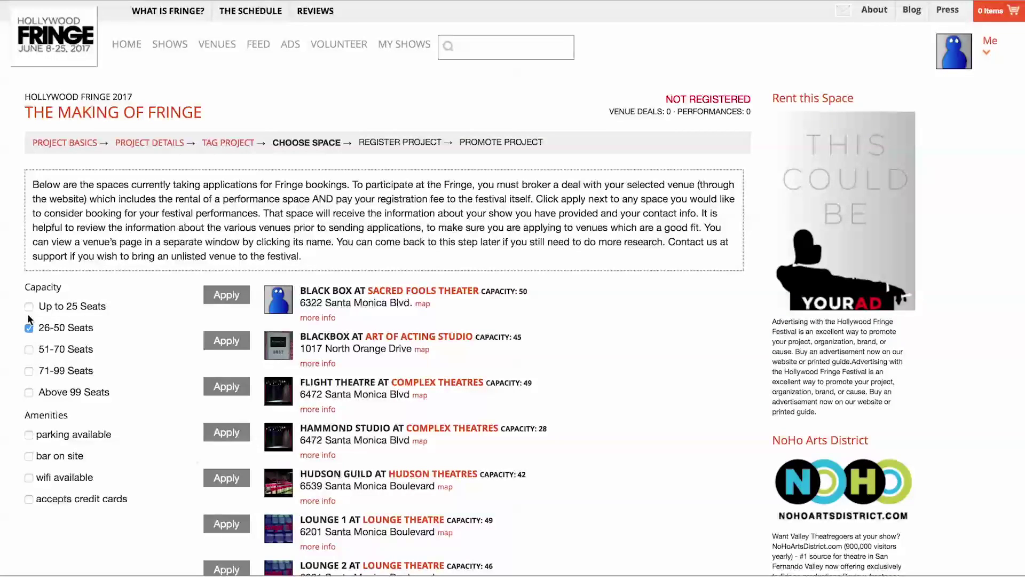
{"action": "left_click", "coordinate": [29, 328]}
{"action": "left_click", "coordinate": [29, 307]}
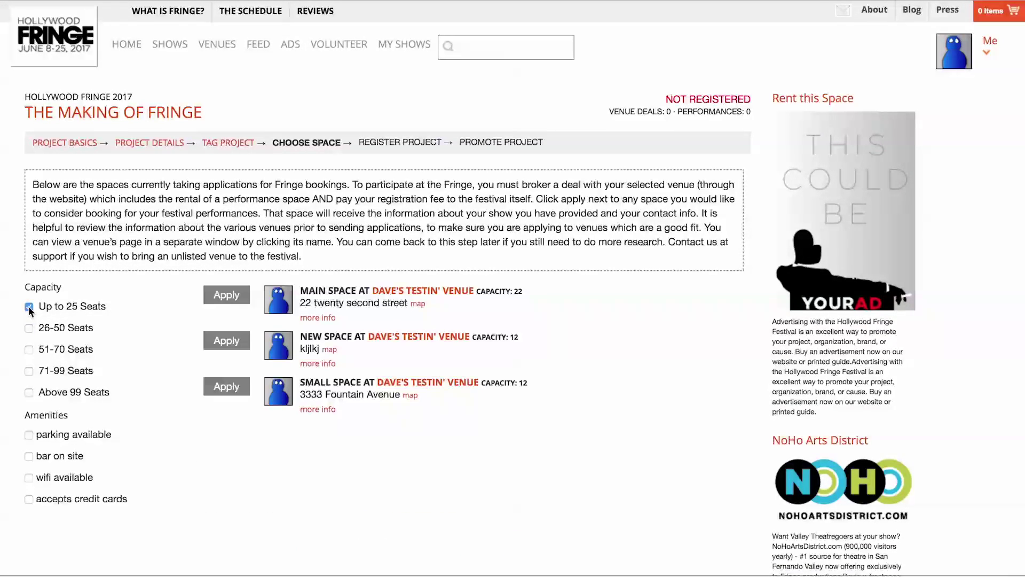
{"action": "left_click", "coordinate": [218, 341]}
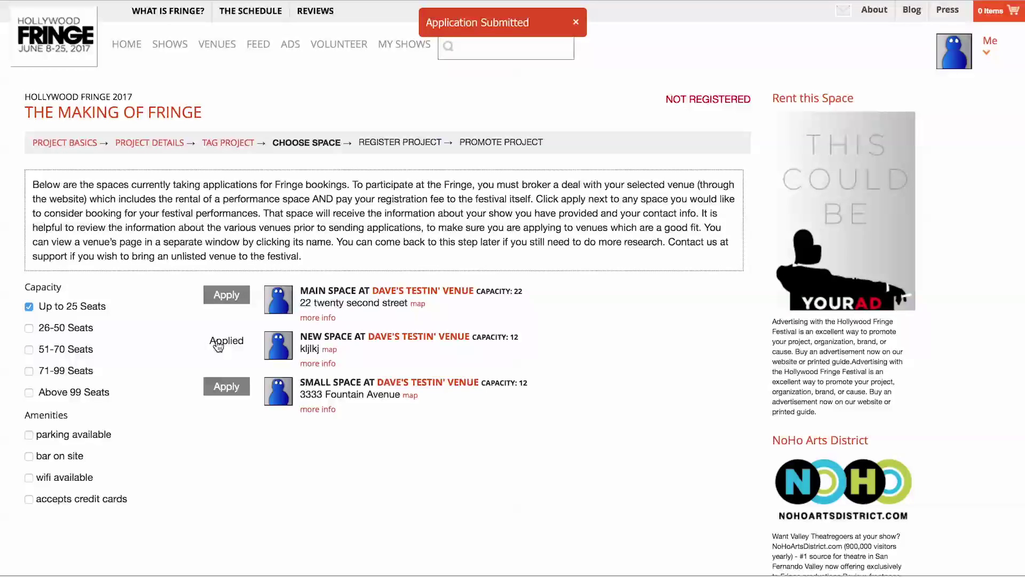
Step: Open Dave's Testin' Venue in a new tab and browse the full venues listing
{"action": "left_click", "coordinate": [424, 337]}
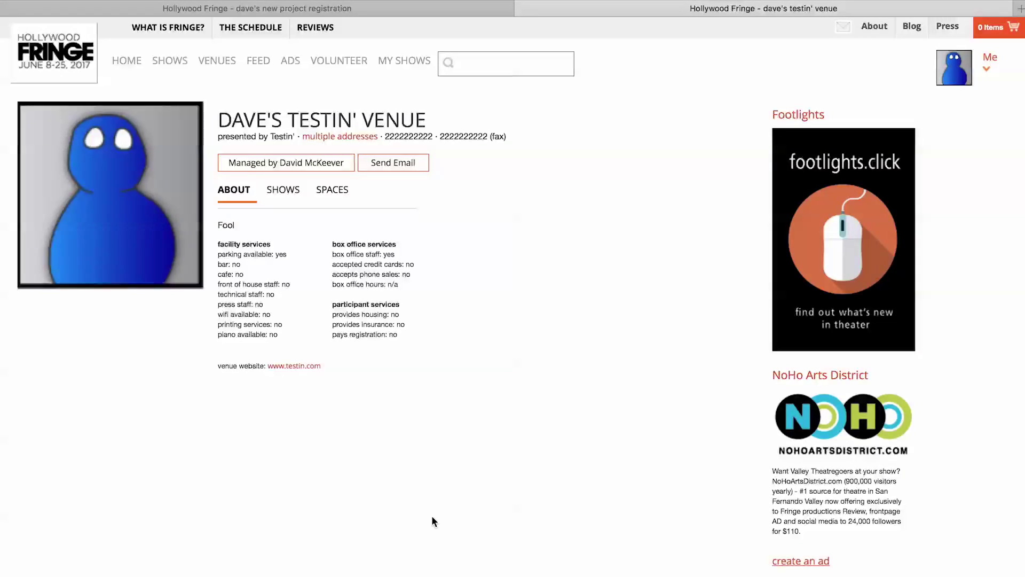
{"action": "left_click", "coordinate": [213, 65]}
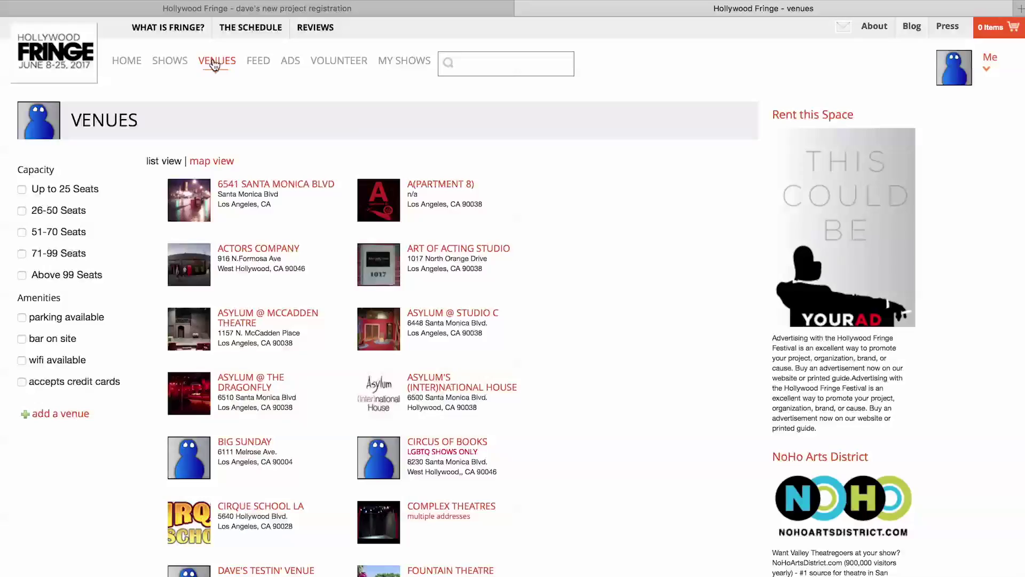
{"action": "scroll", "coordinate": [318, 314], "scroll_direction": "down", "scroll_amount": 8}
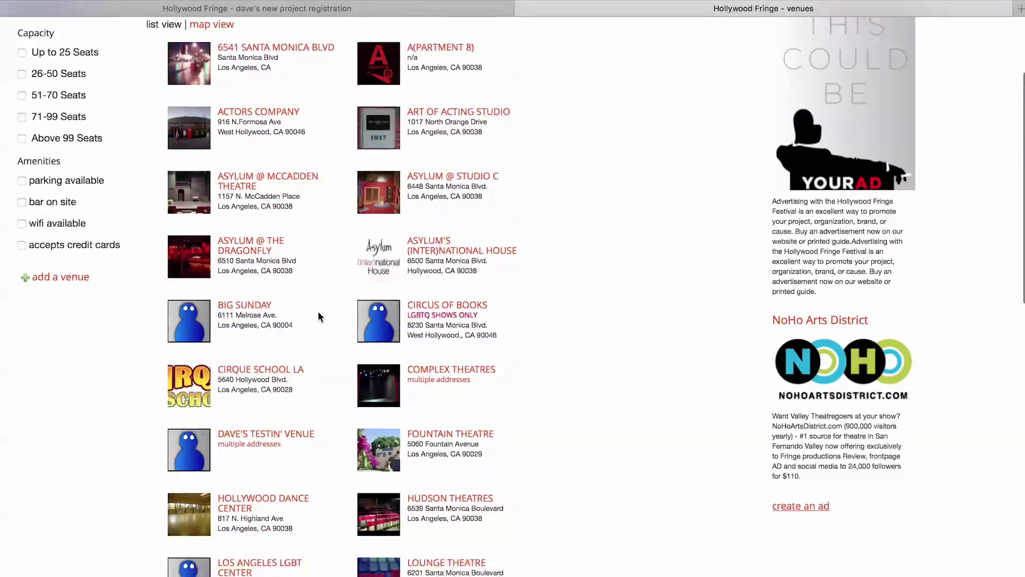
{"action": "scroll", "coordinate": [319, 316], "scroll_direction": "down", "scroll_amount": 5}
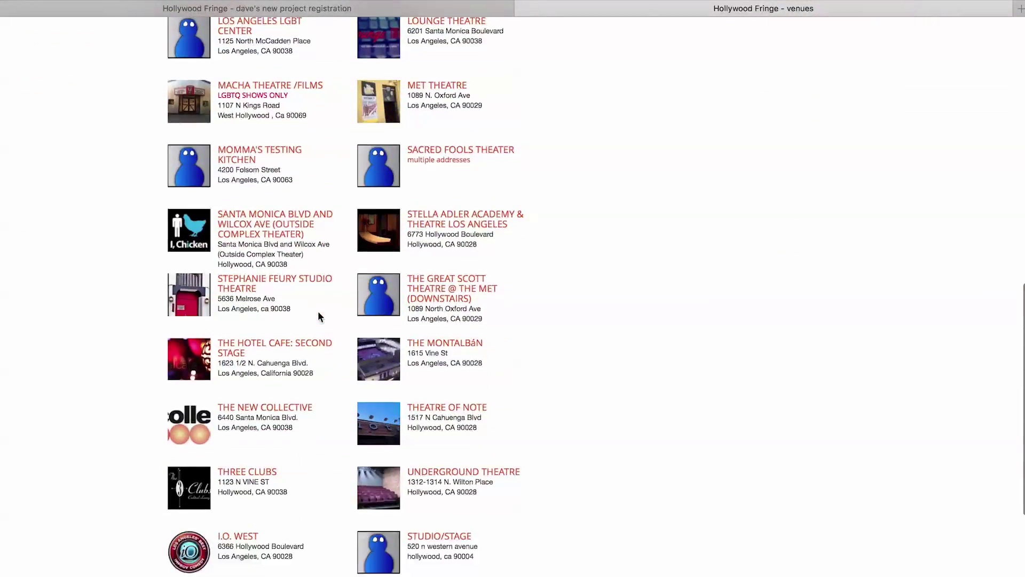
{"action": "scroll", "coordinate": [319, 316], "scroll_direction": "up", "scroll_amount": 12}
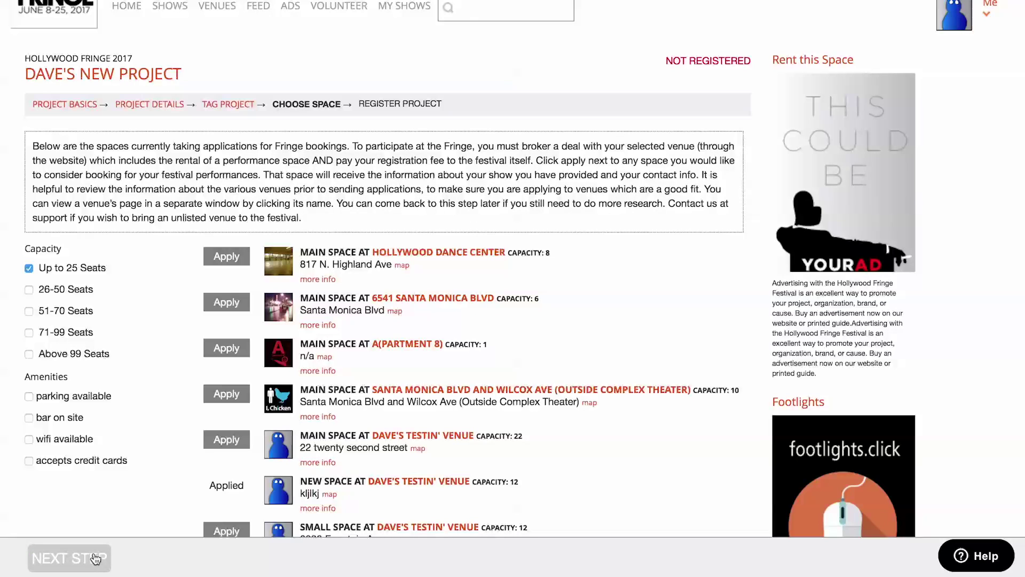
Step: Continue to registration and choose the $175.00 One-Off Show registration type
{"action": "left_click", "coordinate": [69, 558]}
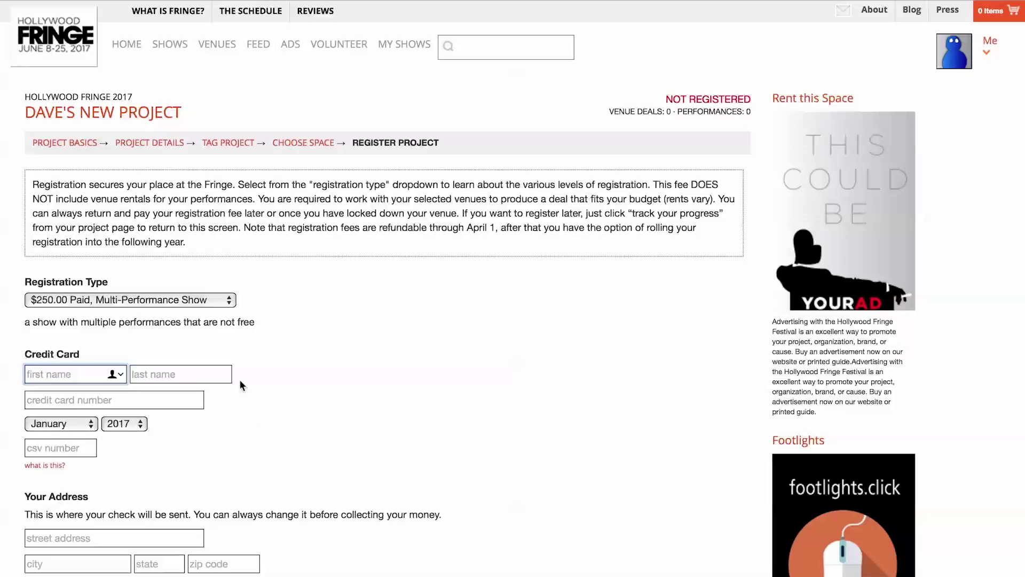
{"action": "left_click", "coordinate": [172, 299]}
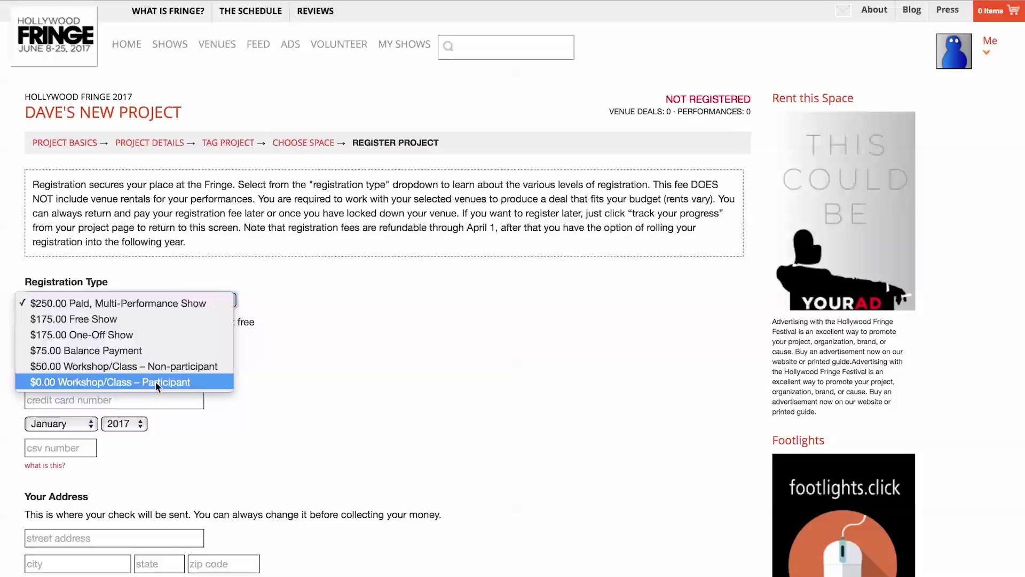
{"action": "left_click", "coordinate": [126, 335]}
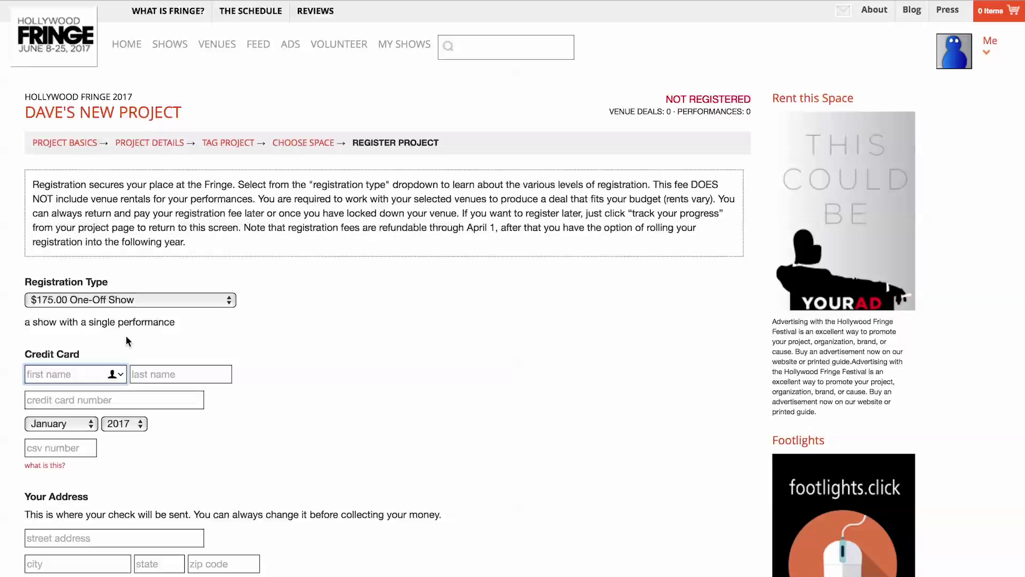
Step: Enter the cardholder's name, the card number and the security code
{"action": "type", "text": "David"}
{"action": "key", "text": "Tab"}
{"action": "type", "text": "Fourteen"}
{"action": "key", "text": "Tab"}
{"action": "type", "text": "2222222222222222"}
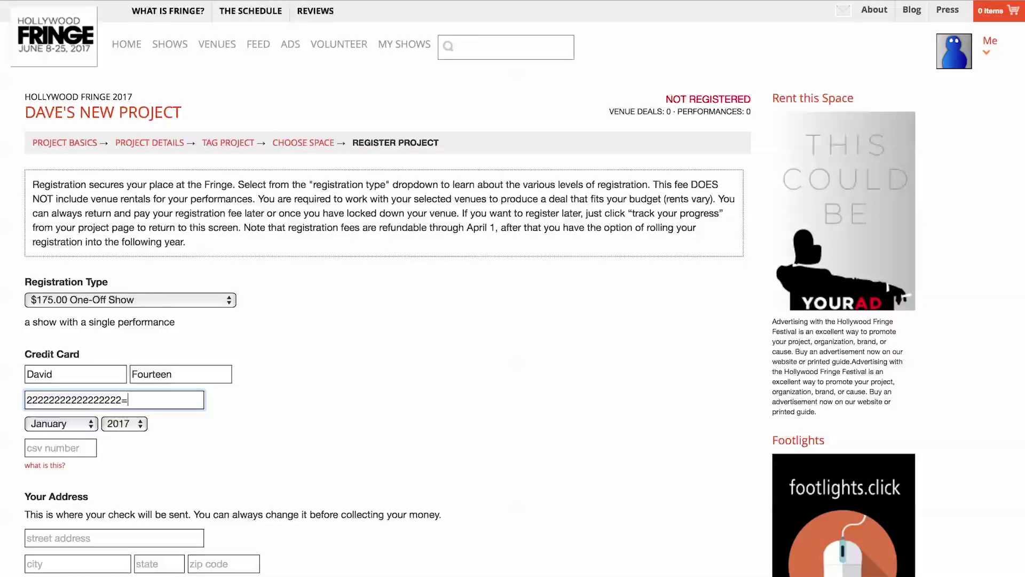
{"action": "key", "text": "Tab"}
{"action": "key", "text": "Tab"}
{"action": "key", "text": "Tab"}
{"action": "type", "text": "291"}
{"action": "key", "text": "BackSpace"}
{"action": "key", "text": "BackSpace"}
{"action": "type", "text": "15"}
Step: Fill in the billing street, city, state and ZIP, accept both agreements, and pay
{"action": "key", "text": "Tab"}
{"action": "type", "text": "fourteen 14th street"}
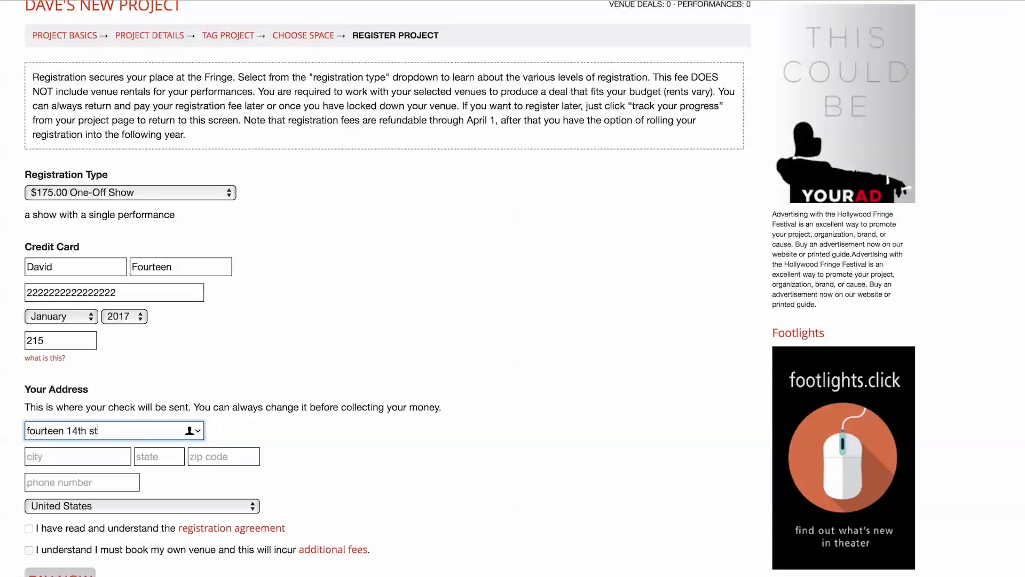
{"action": "key", "text": "Tab"}
{"action": "type", "text": "Los Angeles"}
{"action": "key", "text": "Tab"}
{"action": "type", "text": "CA"}
{"action": "key", "text": "Tab"}
{"action": "type", "text": "90093"}
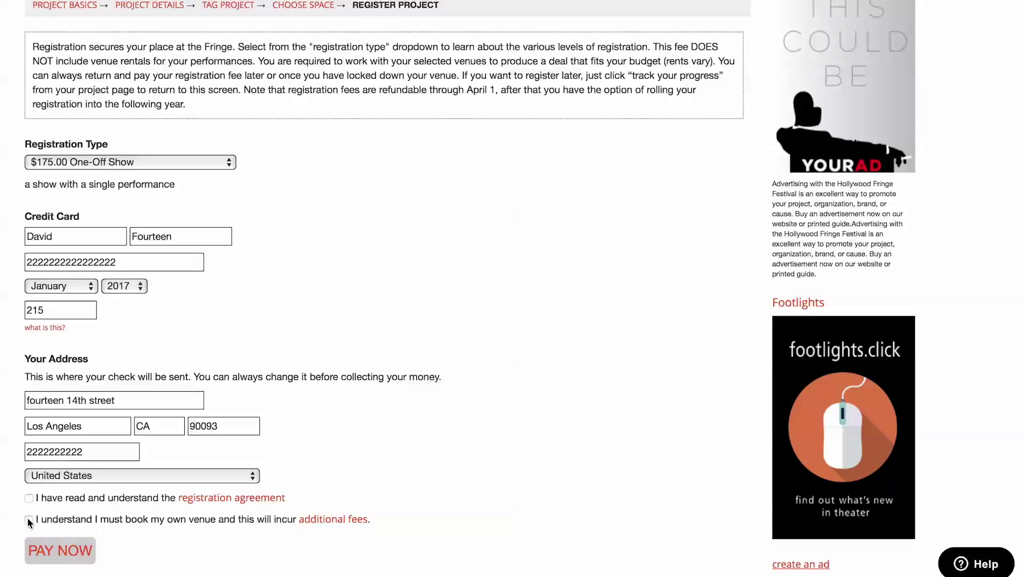
{"action": "left_click", "coordinate": [29, 520]}
{"action": "left_click", "coordinate": [29, 498]}
{"action": "left_click", "coordinate": [80, 553]}
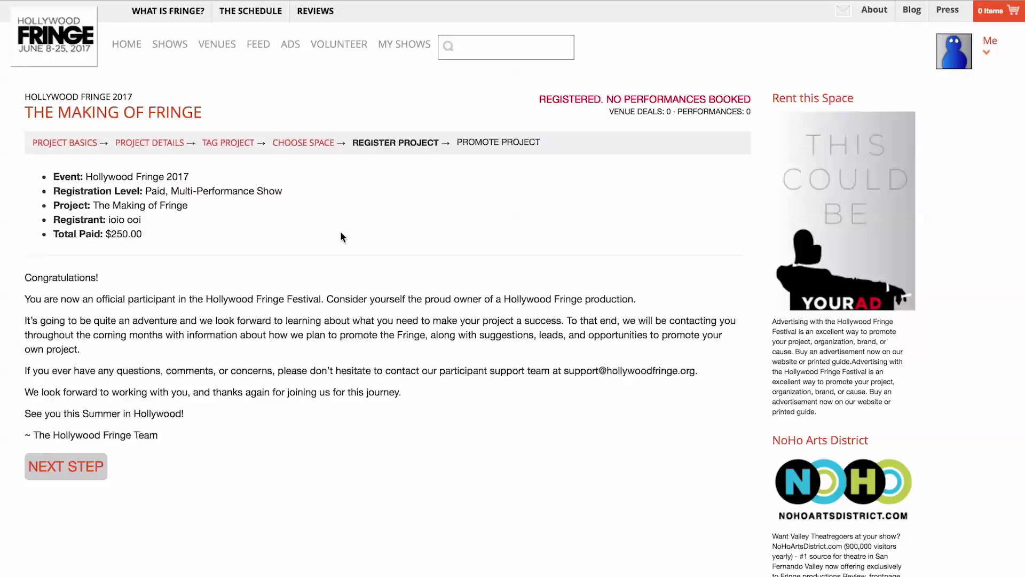
Step: Move past the $175.00 One-Off Show registration confirmation to the Promote Project ads and services step
{"action": "left_click", "coordinate": [87, 469]}
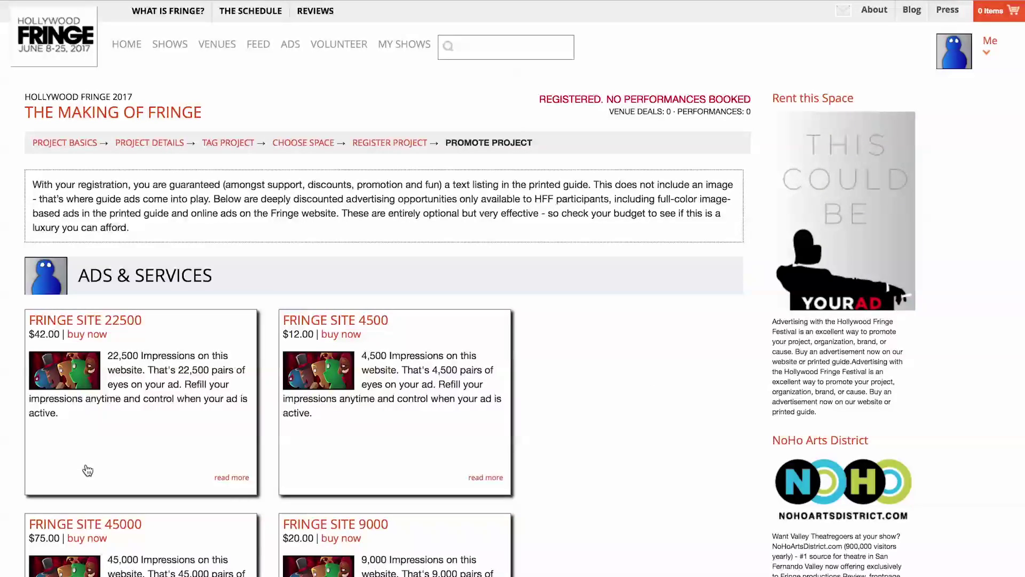
{"action": "scroll", "coordinate": [87, 466], "scroll_direction": "down", "scroll_amount": 5}
{"action": "scroll", "coordinate": [87, 466], "scroll_direction": "up", "scroll_amount": 4}
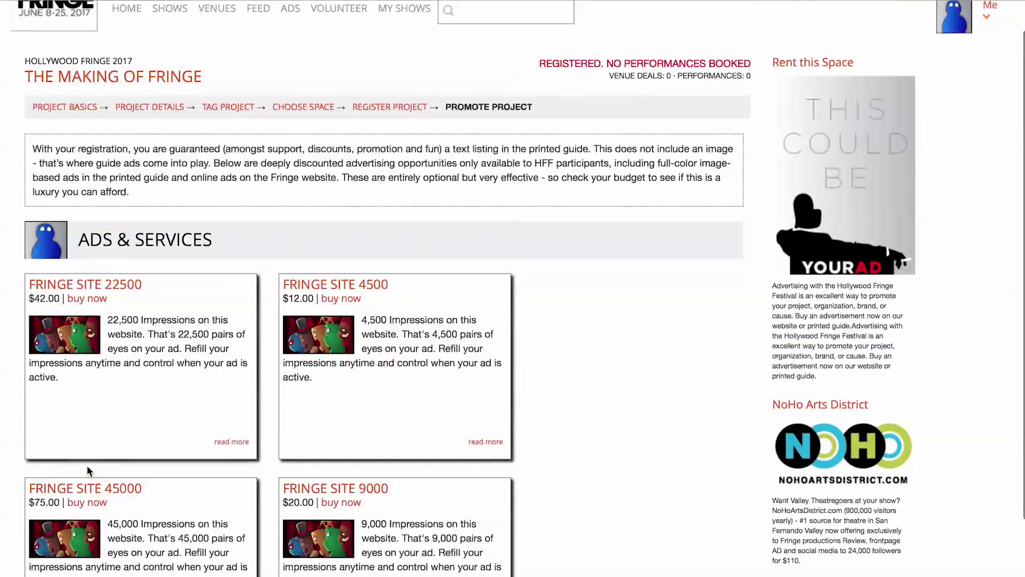
{"action": "scroll", "coordinate": [86, 465], "scroll_direction": "up", "scroll_amount": 1}
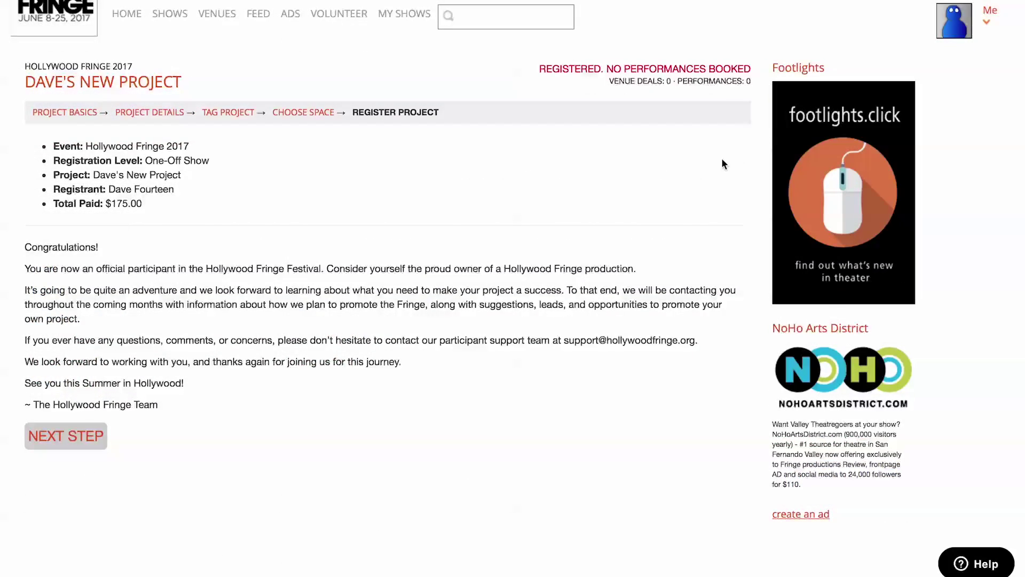
Step: Open the FORTUNE FAVORS THE OLD page from the account menu's My Projects list
{"action": "left_click", "coordinate": [955, 22]}
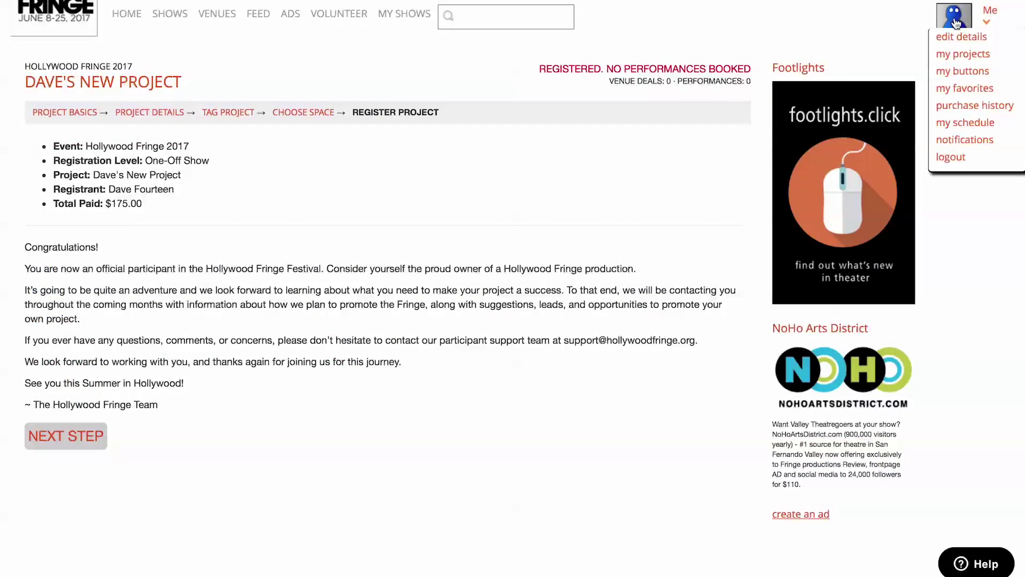
{"action": "left_click", "coordinate": [964, 55]}
{"action": "left_click", "coordinate": [990, 44]}
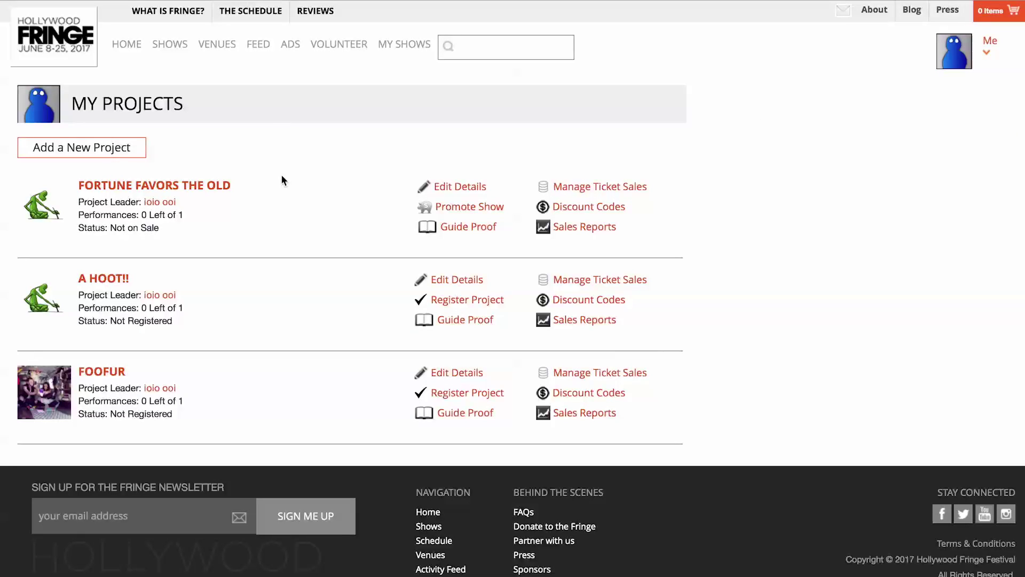
{"action": "left_click", "coordinate": [178, 191]}
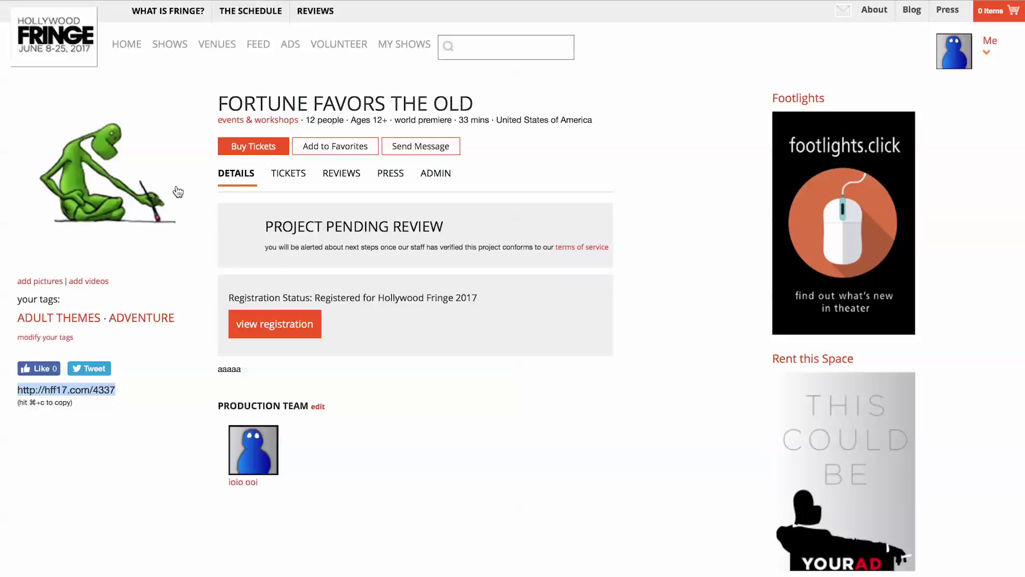
Step: Review Fortune Favors the Old's registration summary and space choice, ending on its adult themes and adventure tags
{"action": "left_click", "coordinate": [288, 327]}
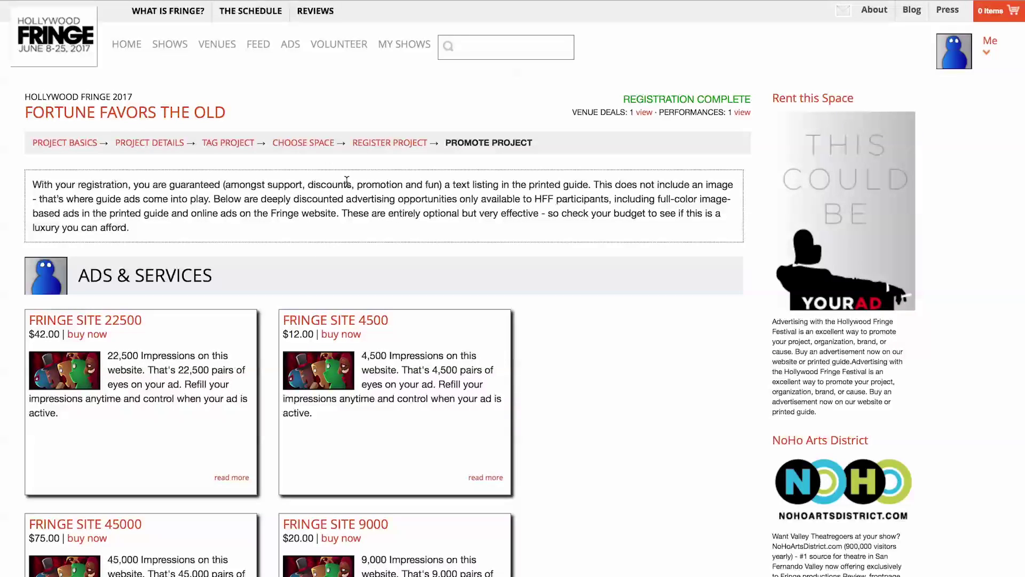
{"action": "left_click", "coordinate": [382, 153]}
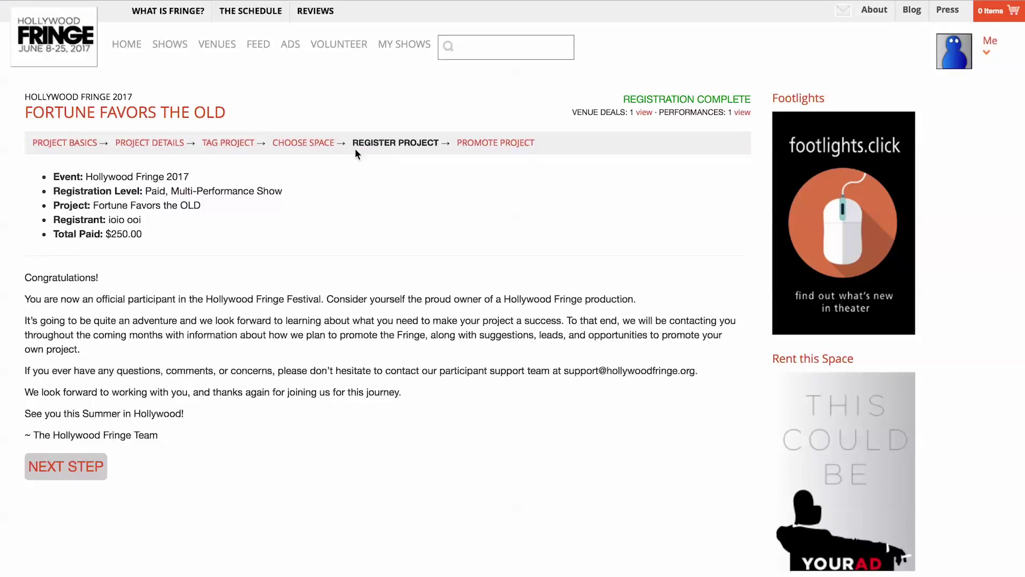
{"action": "left_click", "coordinate": [301, 150]}
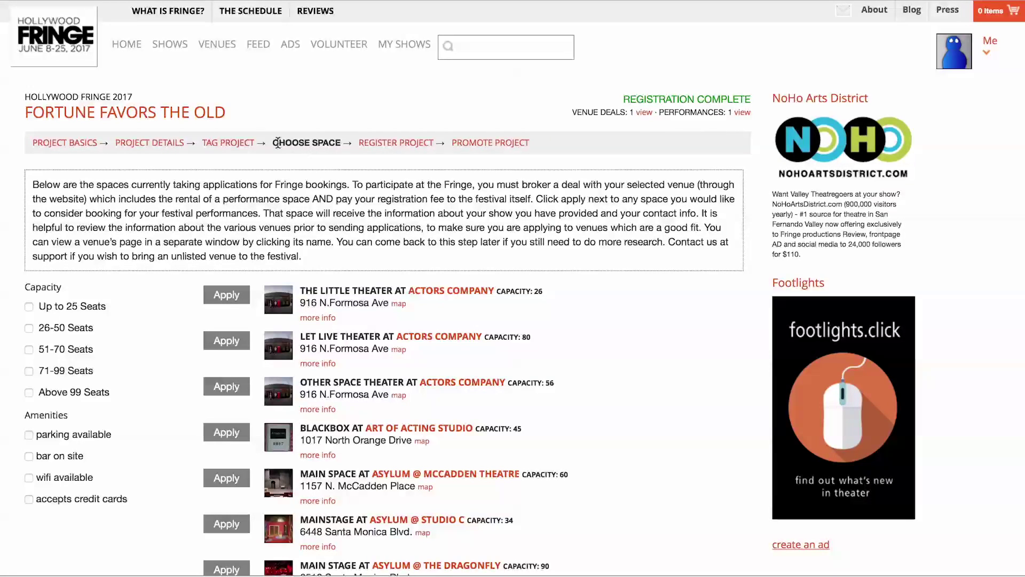
{"action": "left_click", "coordinate": [237, 148]}
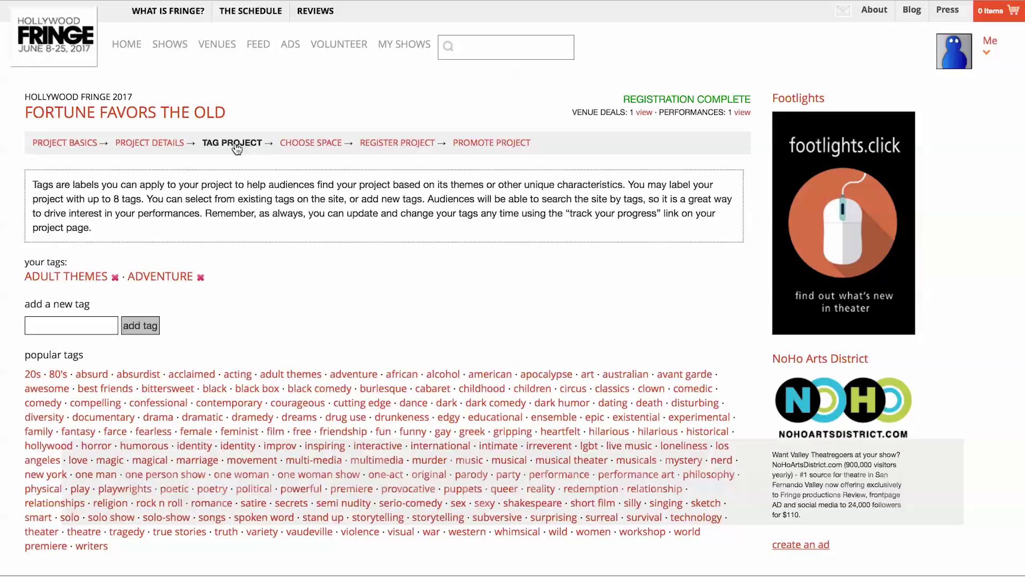